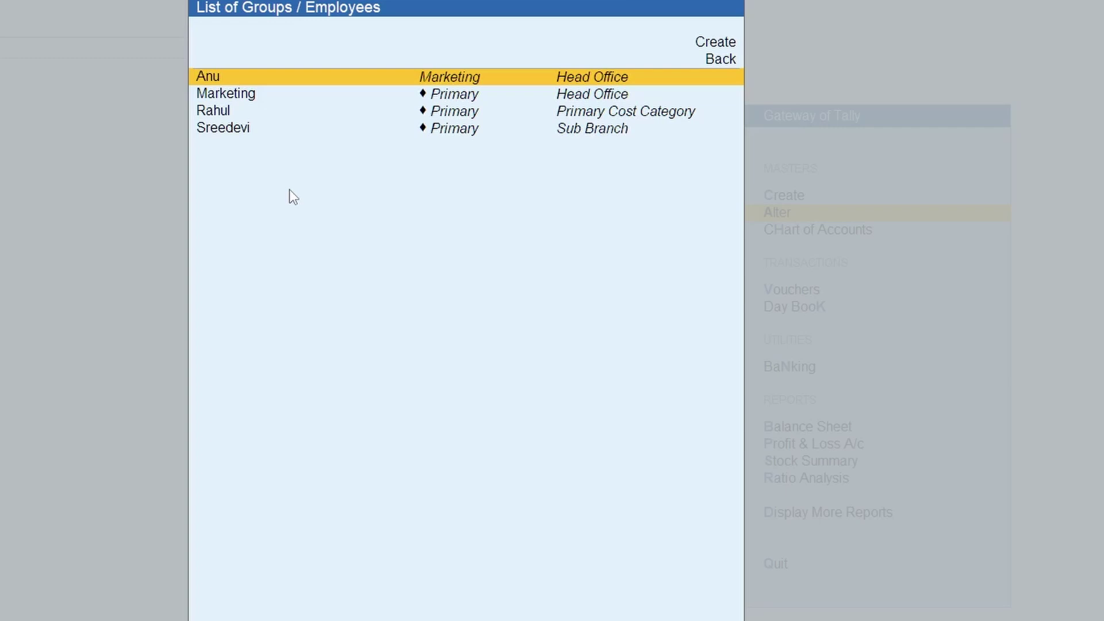
Define salary details for the employee under Primary Cost Category, effective 01-04-24, with a Basic Salary pay head of 10000
{"action": "left_click", "coordinate": [233, 119]}
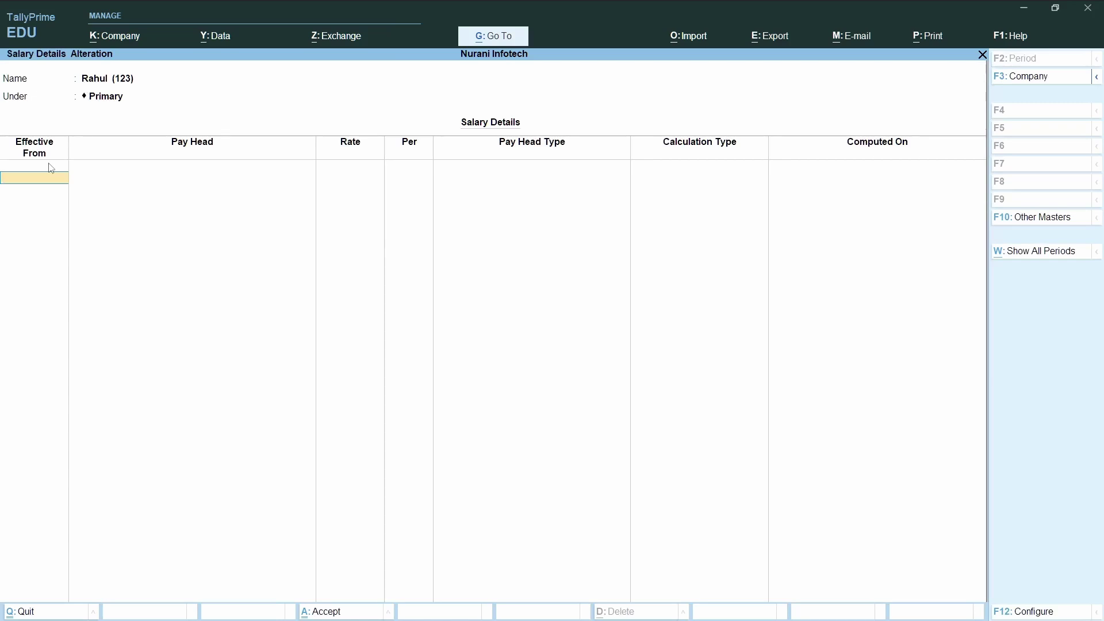
{"action": "type", "text": "01"}
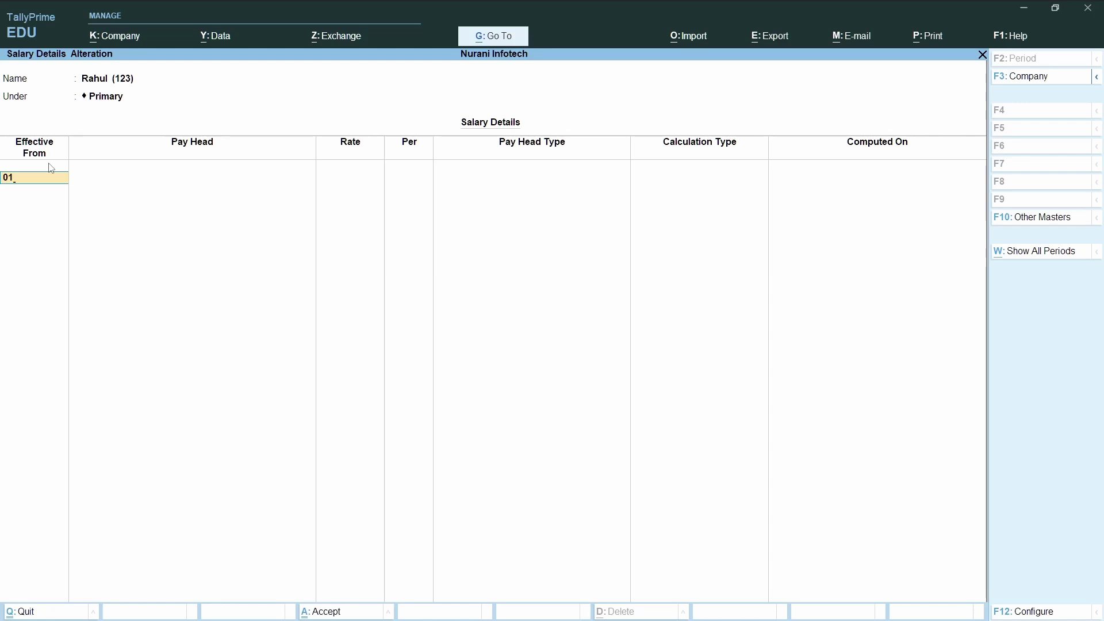
{"action": "type", "text": "-04-24"}
{"action": "key", "text": "Return"}
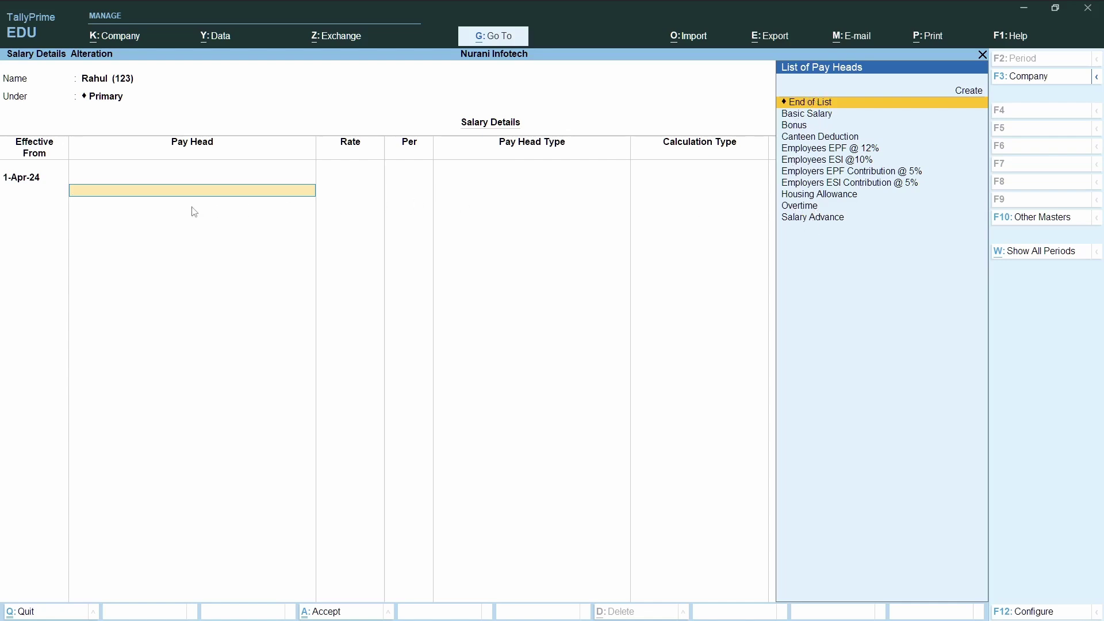
{"action": "left_click", "coordinate": [826, 115]}
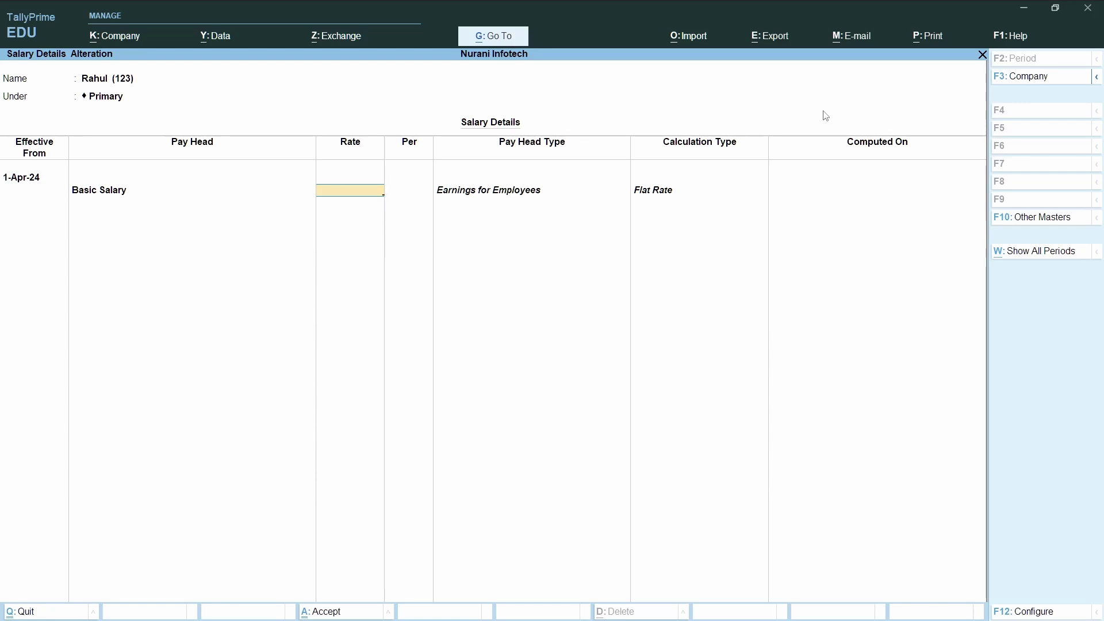
{"action": "type", "text": "10000"}
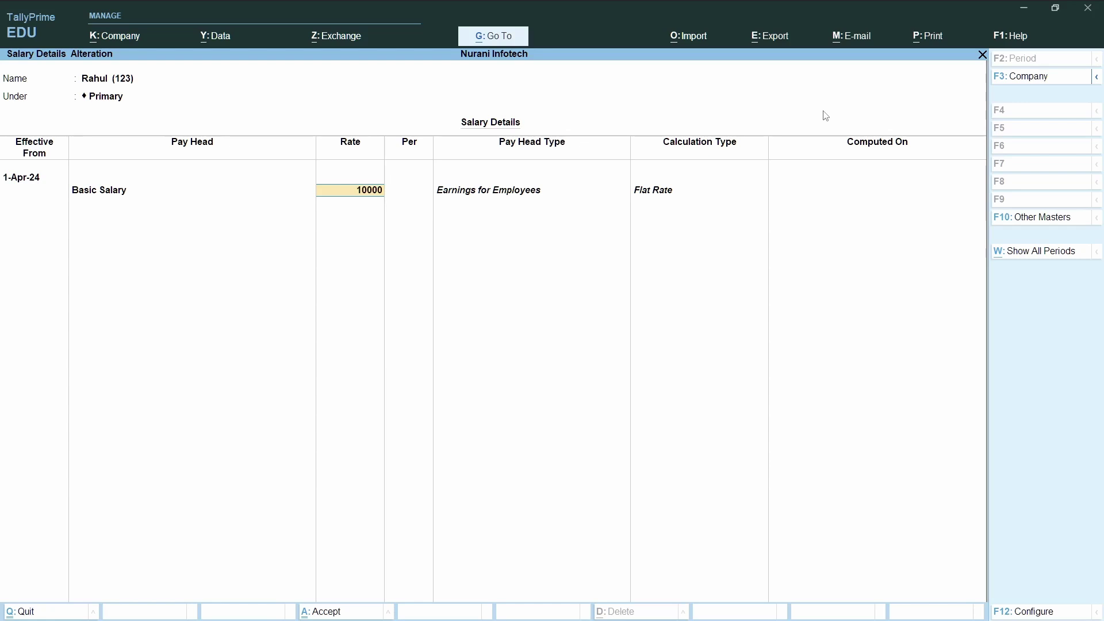
{"action": "key", "text": "Return"}
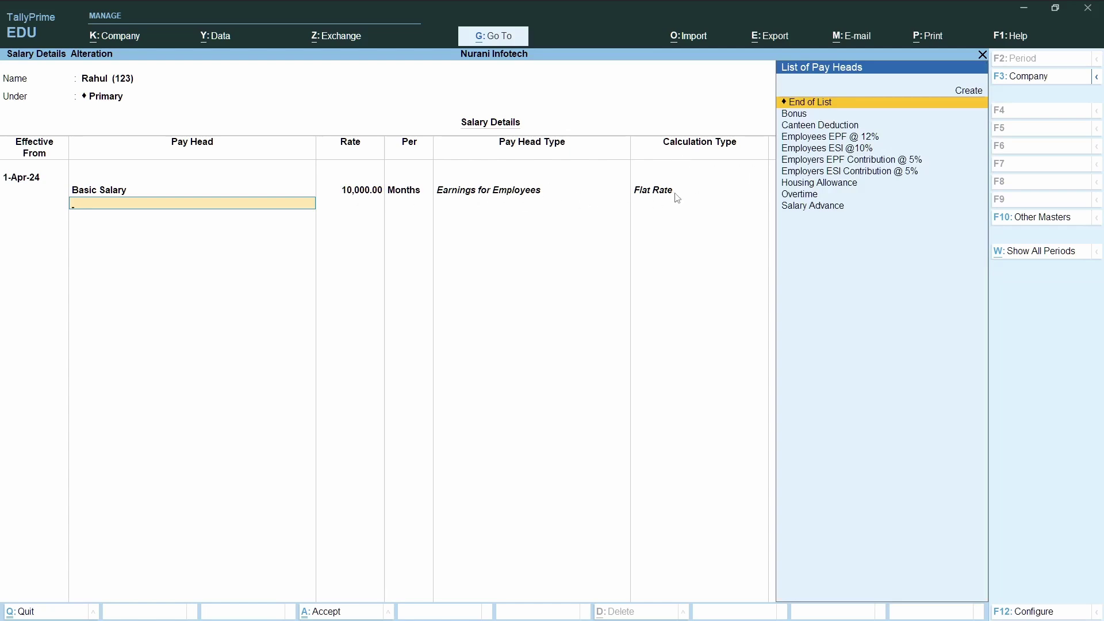
Add the Housing Allowance pay head and an Overtime pay head at a rate of 100 per Hrs
{"action": "left_click", "coordinate": [817, 184]}
{"action": "left_click", "coordinate": [819, 184]}
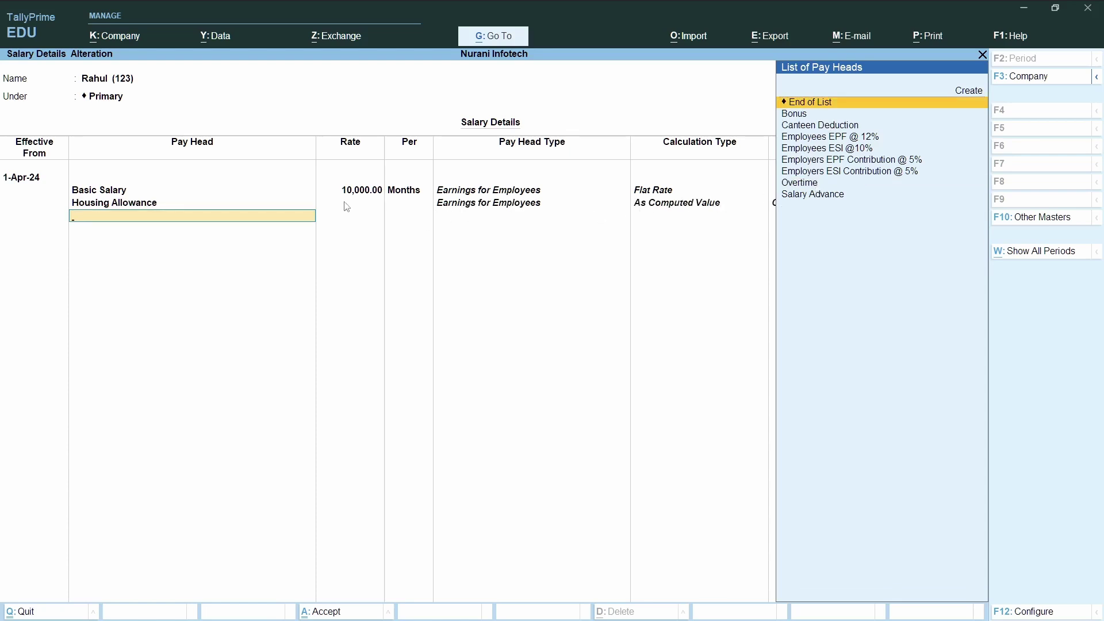
{"action": "left_click", "coordinate": [811, 183]}
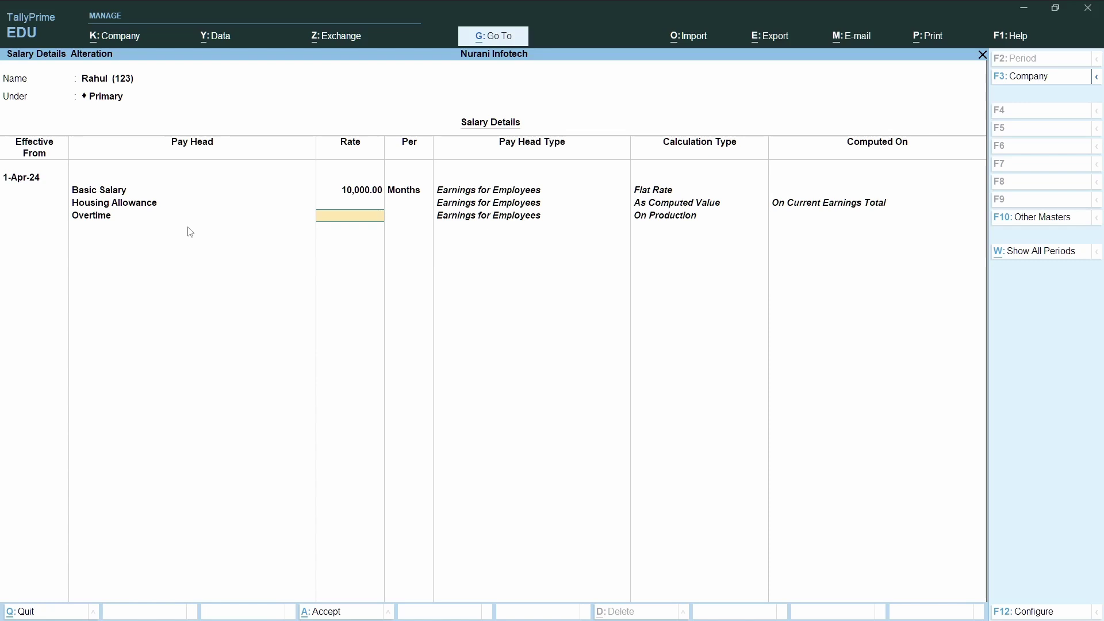
{"action": "type", "text": "100"}
{"action": "key", "text": "Return"}
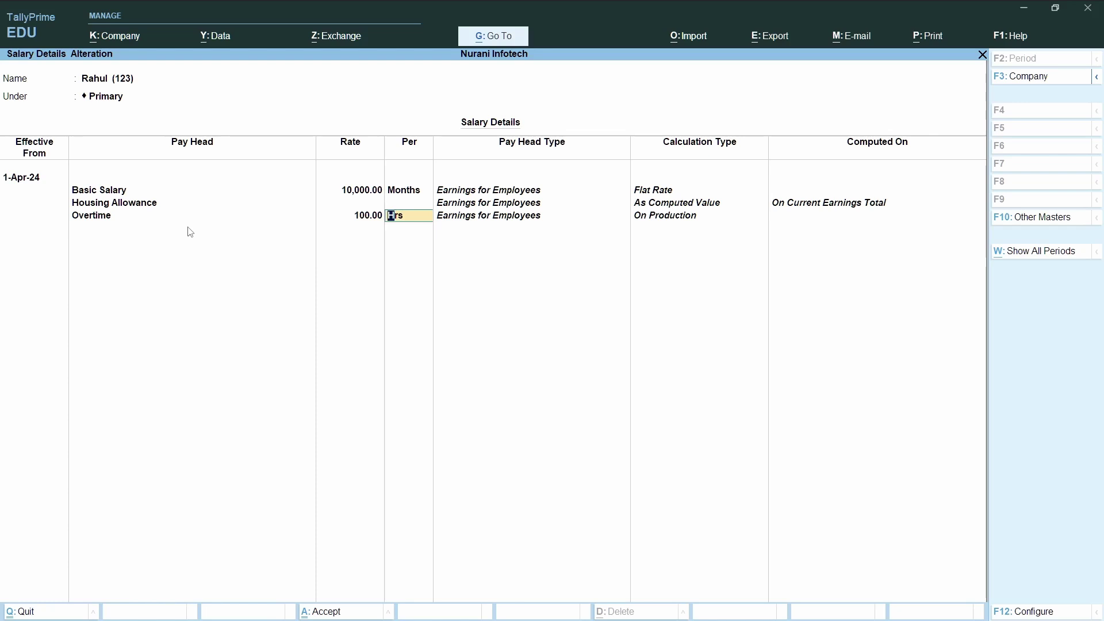
{"action": "key", "text": "Return"}
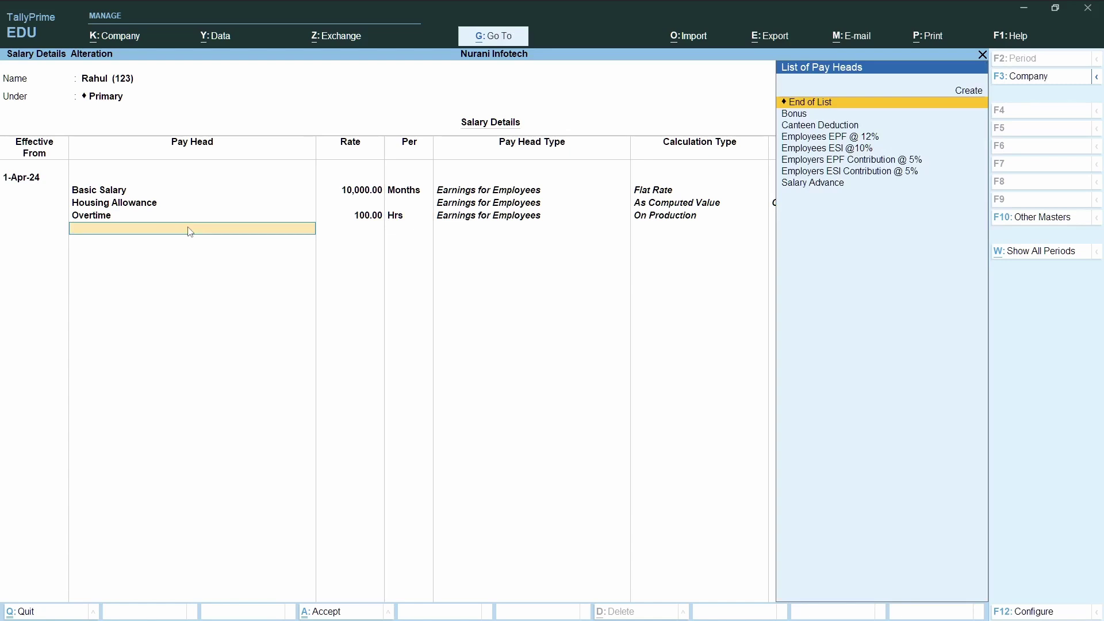
Add the Employees EPF @ 12% pay head, end the list and save the employee's salary details
{"action": "left_click", "coordinate": [834, 139]}
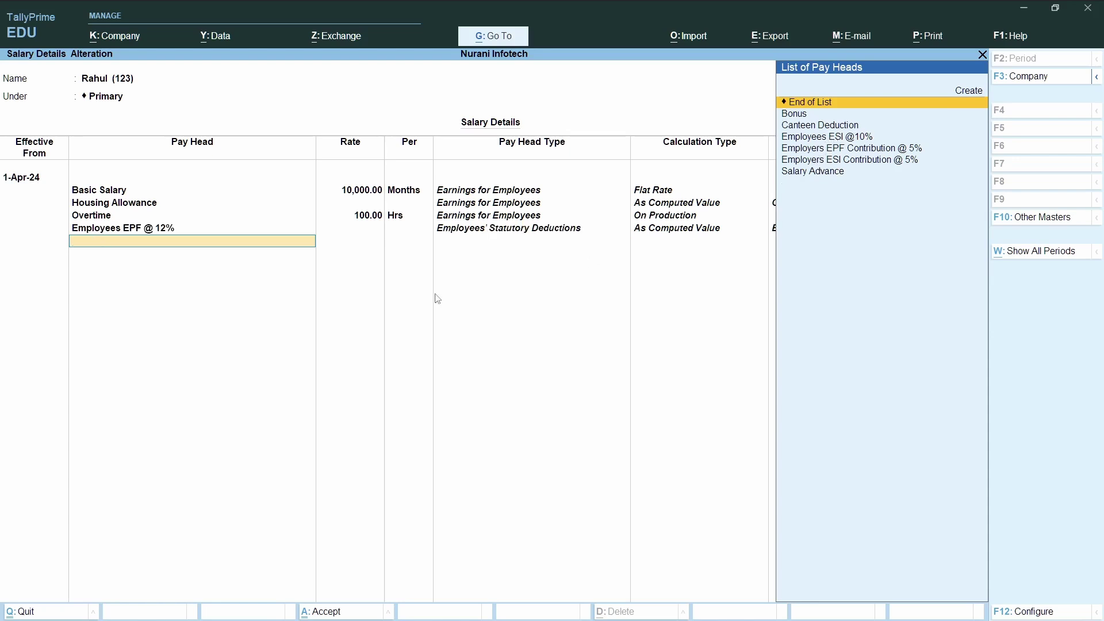
{"action": "left_click", "coordinate": [819, 104]}
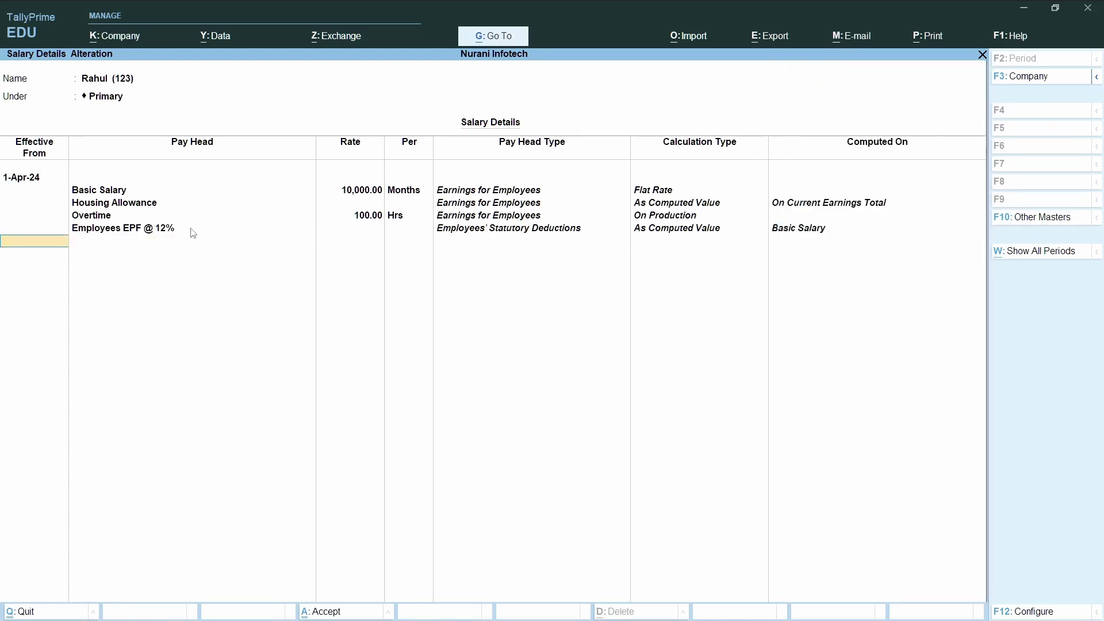
{"action": "key", "text": "Return"}
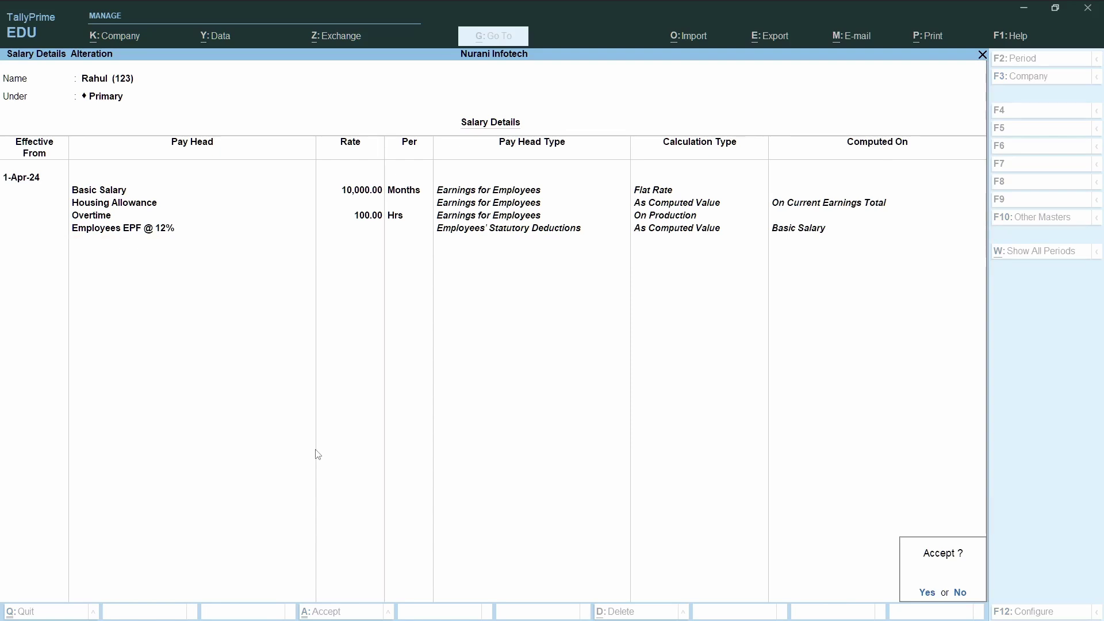
{"action": "key", "text": "Return"}
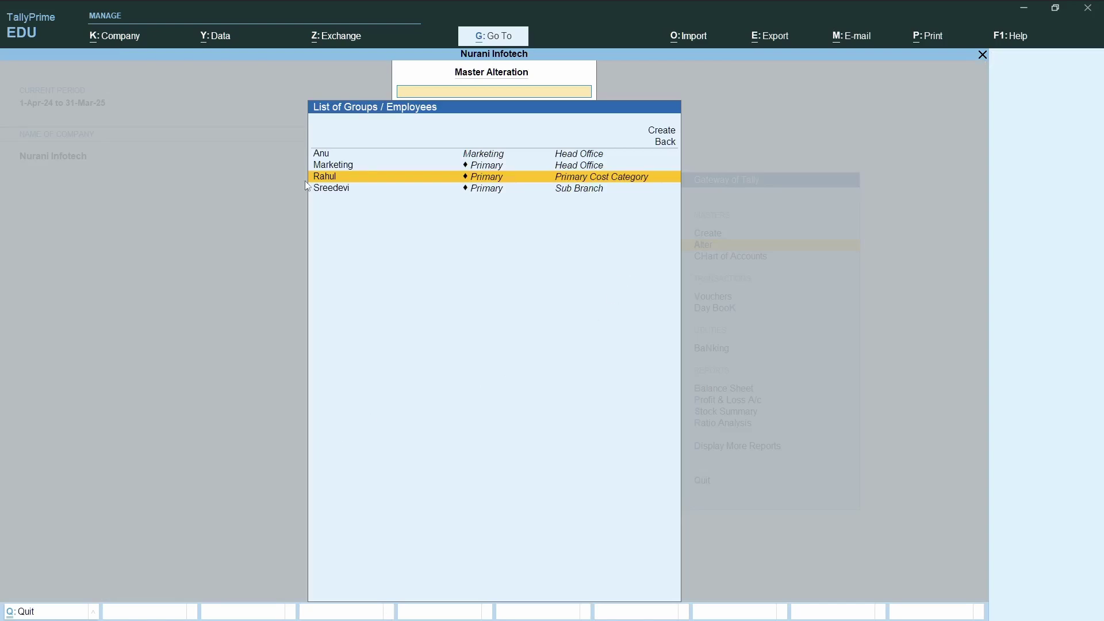
Define salary details for the Marketing group, effective 01-04-24, with a Basic Salary pay head of 20000
{"action": "left_click", "coordinate": [356, 167]}
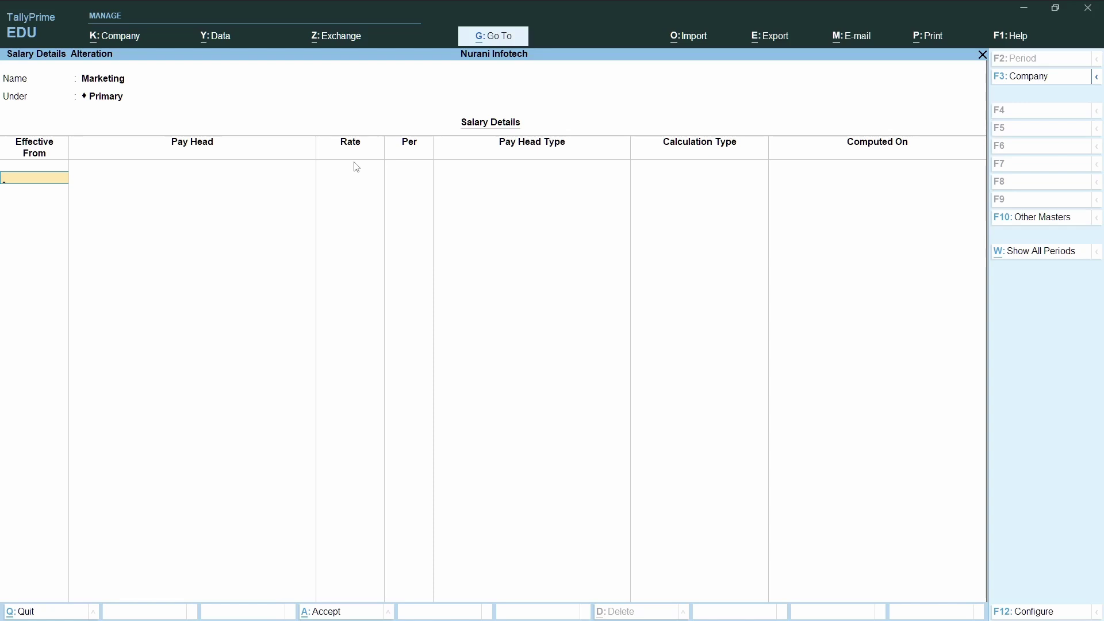
{"action": "type", "text": "01-04-24"}
{"action": "key", "text": "Return"}
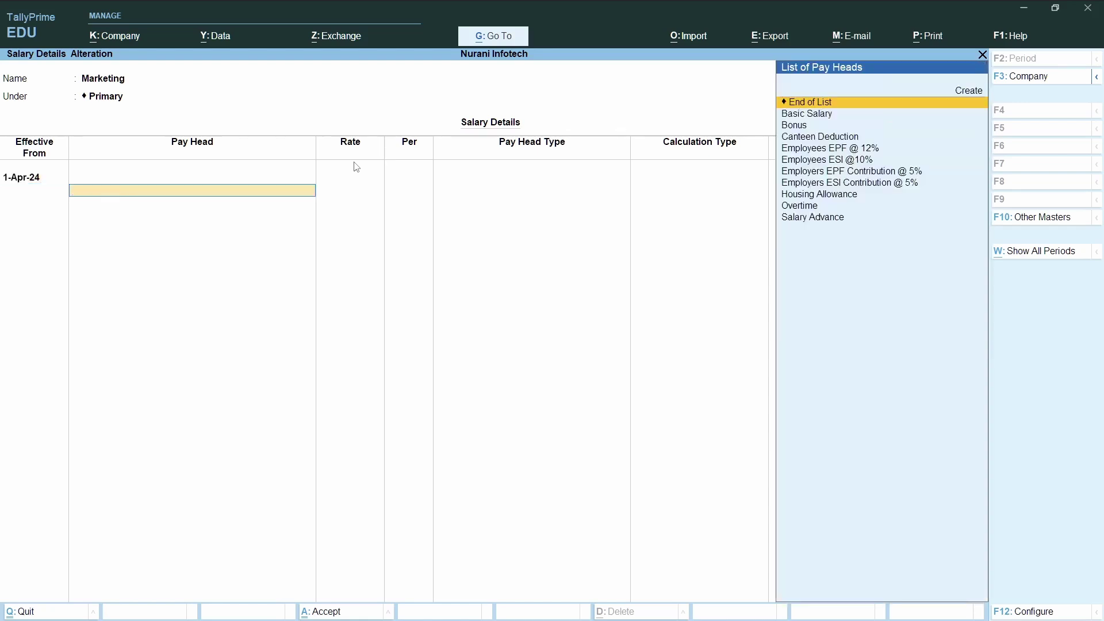
{"action": "key", "text": "Down"}
{"action": "key", "text": "Return"}
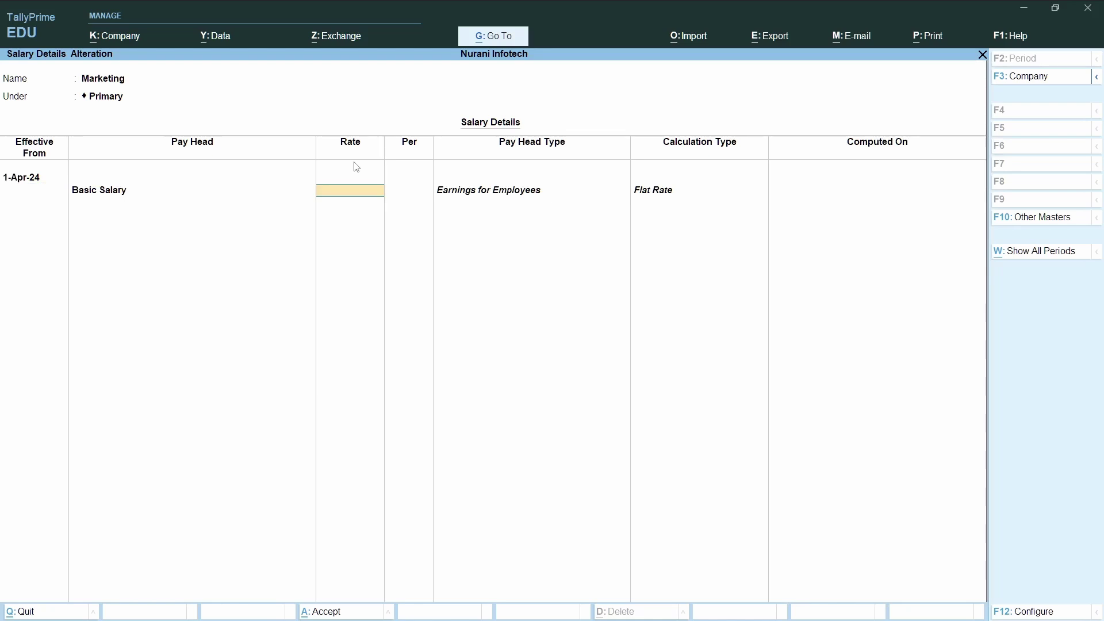
{"action": "type", "text": "20000"}
{"action": "key", "text": "Return"}
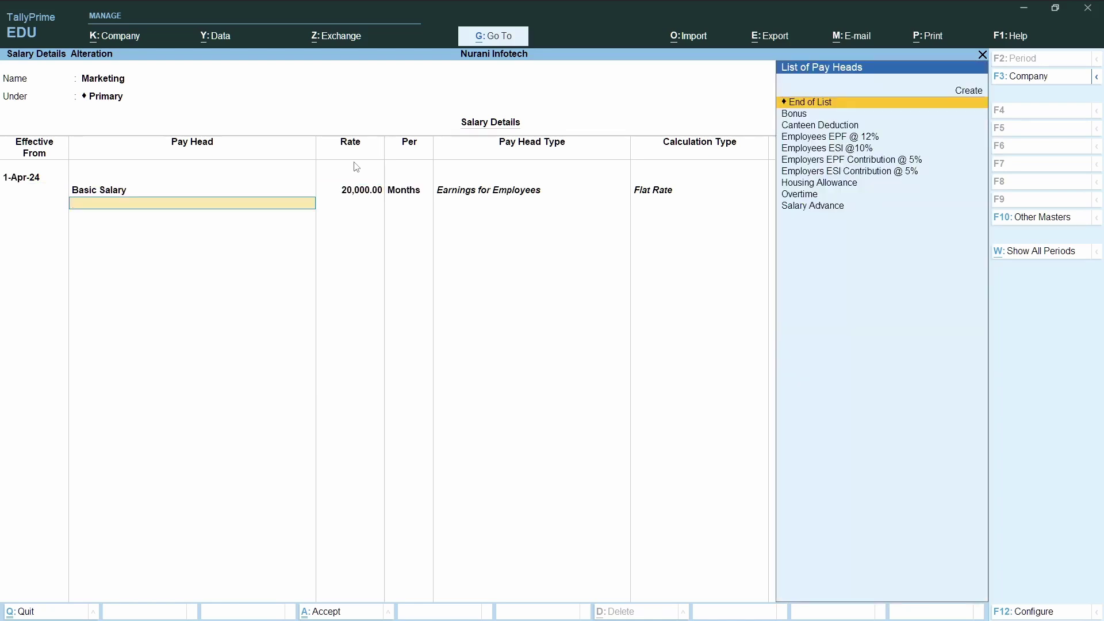
Add the Bonus and Housing Allowance pay heads to the Marketing group's salary details
{"action": "key", "text": "Down"}
{"action": "key", "text": "Return"}
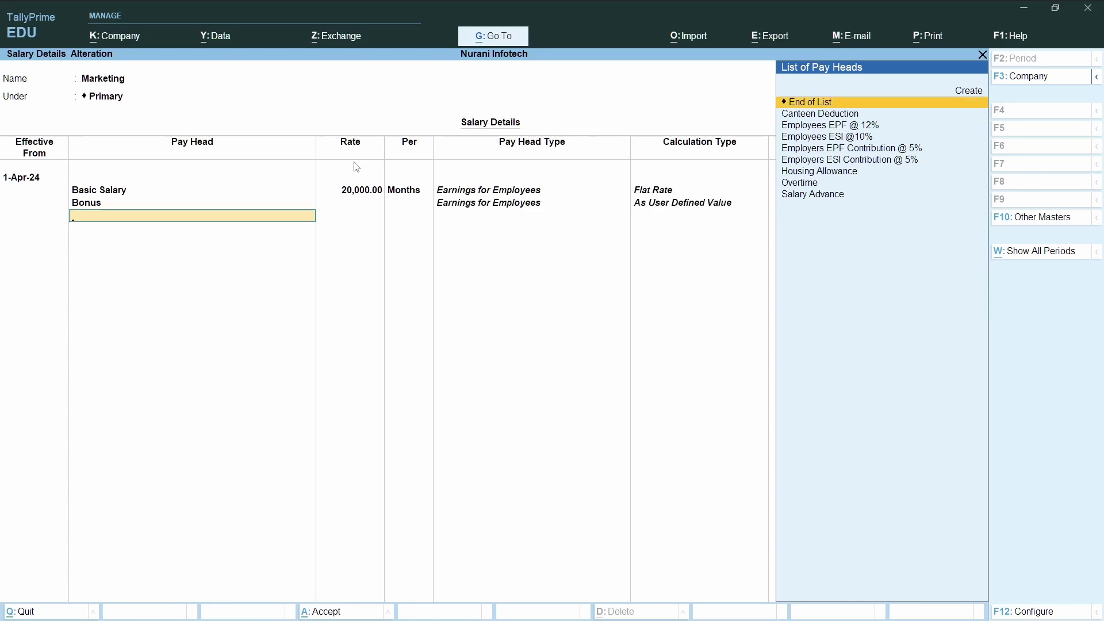
{"action": "key", "text": "Down"}
{"action": "key", "text": "Down"}
{"action": "key", "text": "Down"}
{"action": "key", "text": "Down"}
{"action": "key", "text": "Down"}
{"action": "key", "text": "Down"}
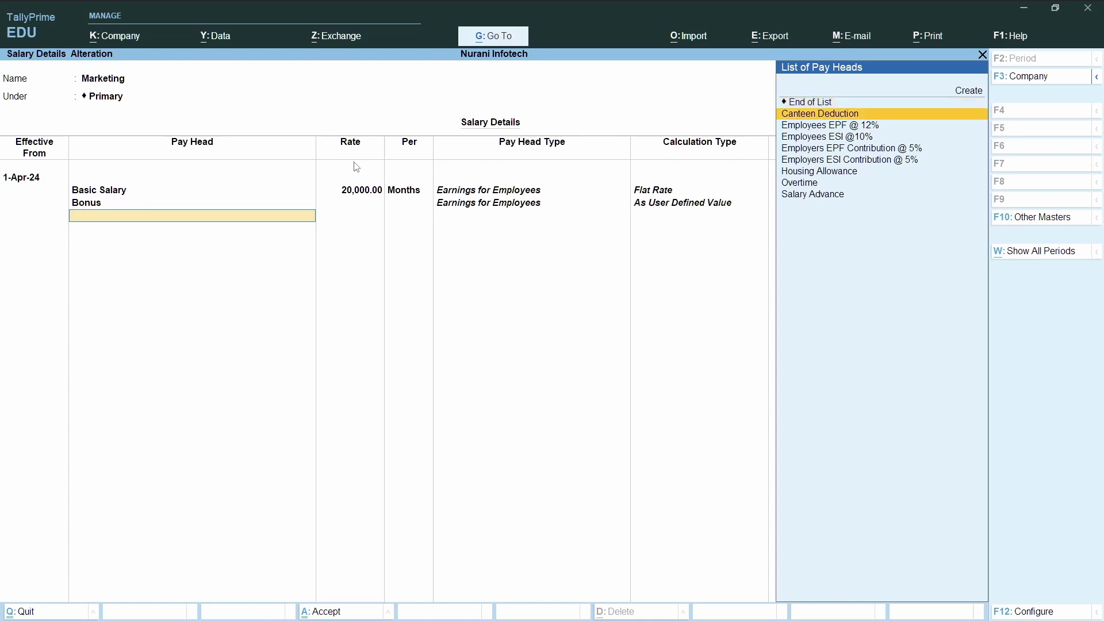
{"action": "key", "text": "Return"}
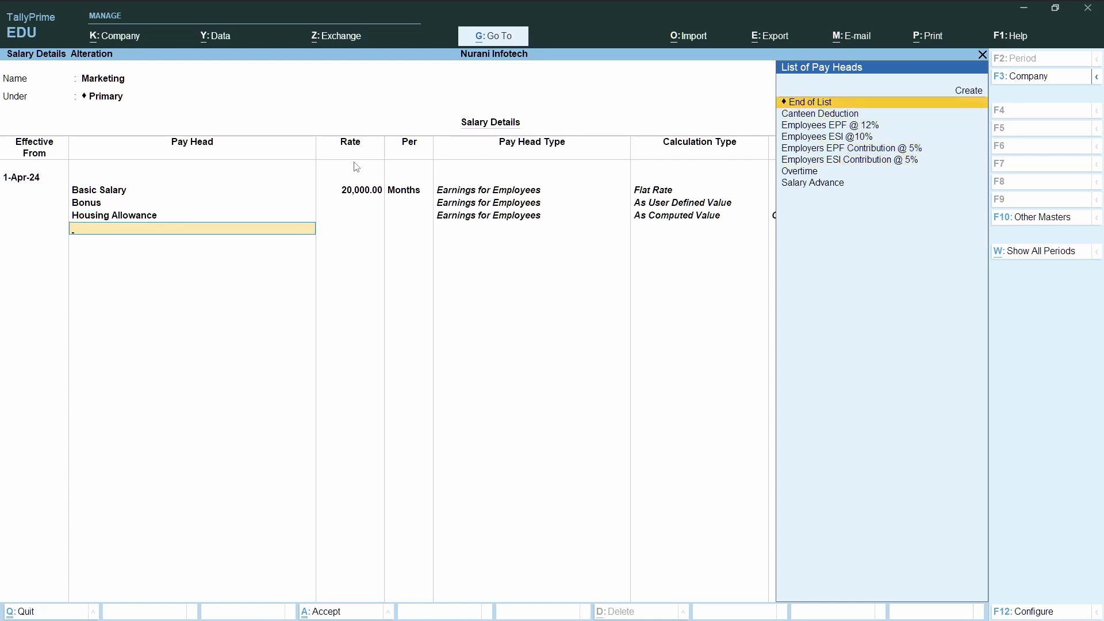
Add the Employees EPF @ 12% pay head, save the Marketing group's salary details and leave the master alteration list
{"action": "key", "text": "Down"}
{"action": "key", "text": "Down"}
{"action": "key", "text": "Return"}
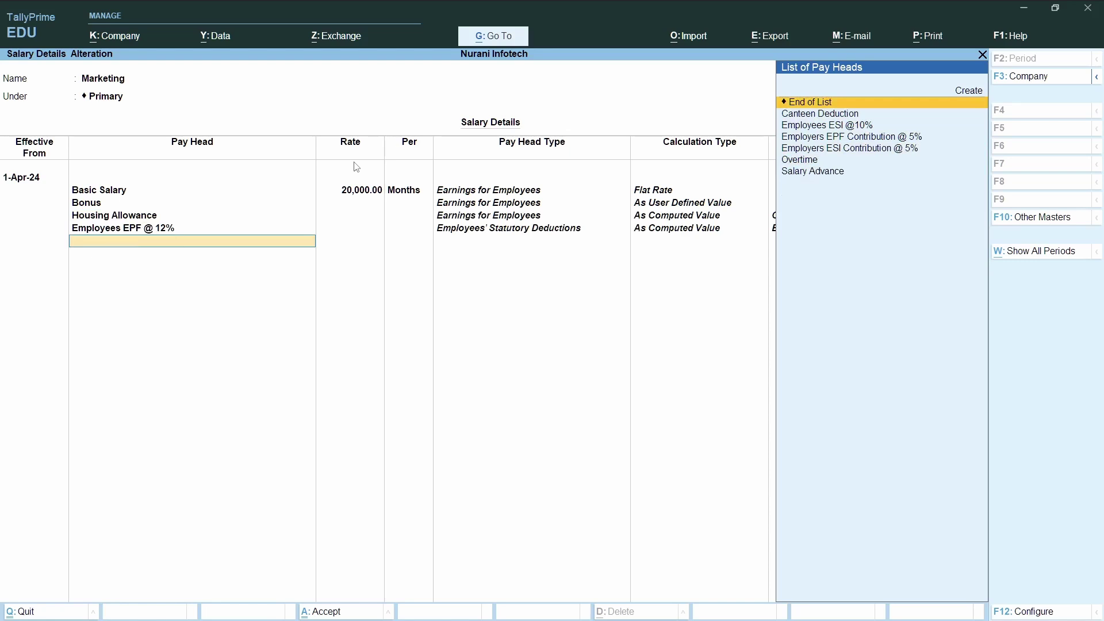
{"action": "key", "text": "Return"}
{"action": "key", "text": "Return"}
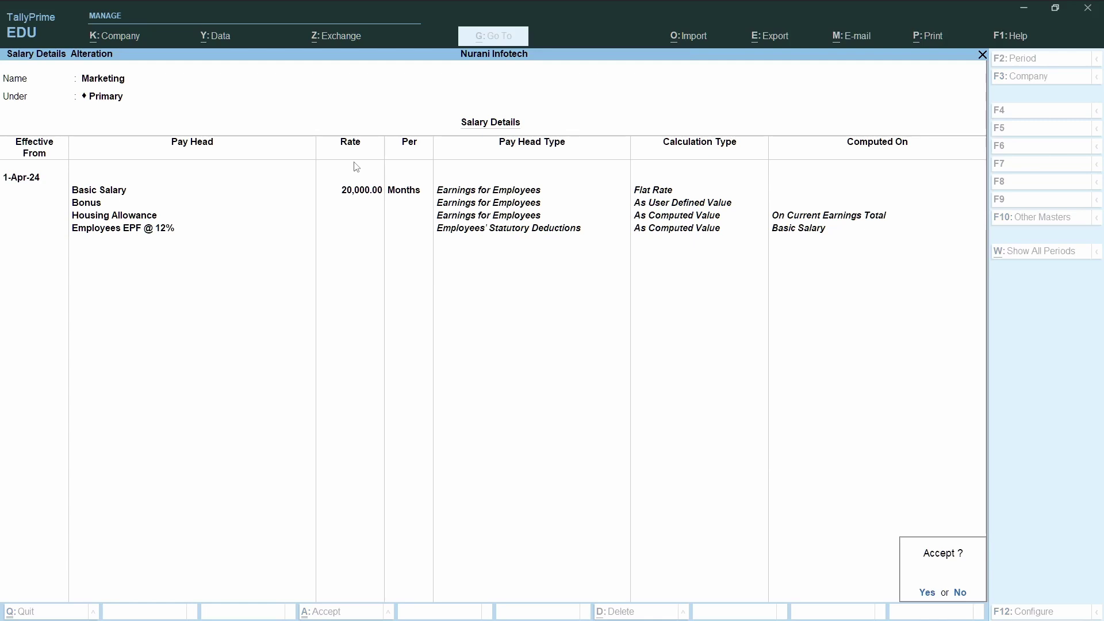
{"action": "key", "text": "y"}
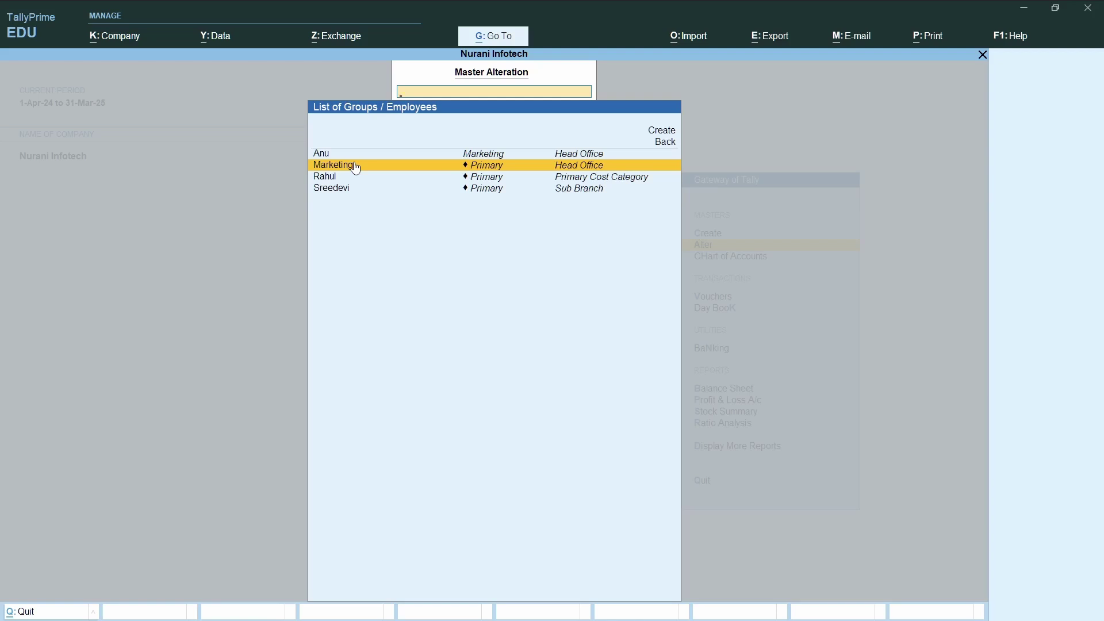
{"action": "key", "text": "Escape"}
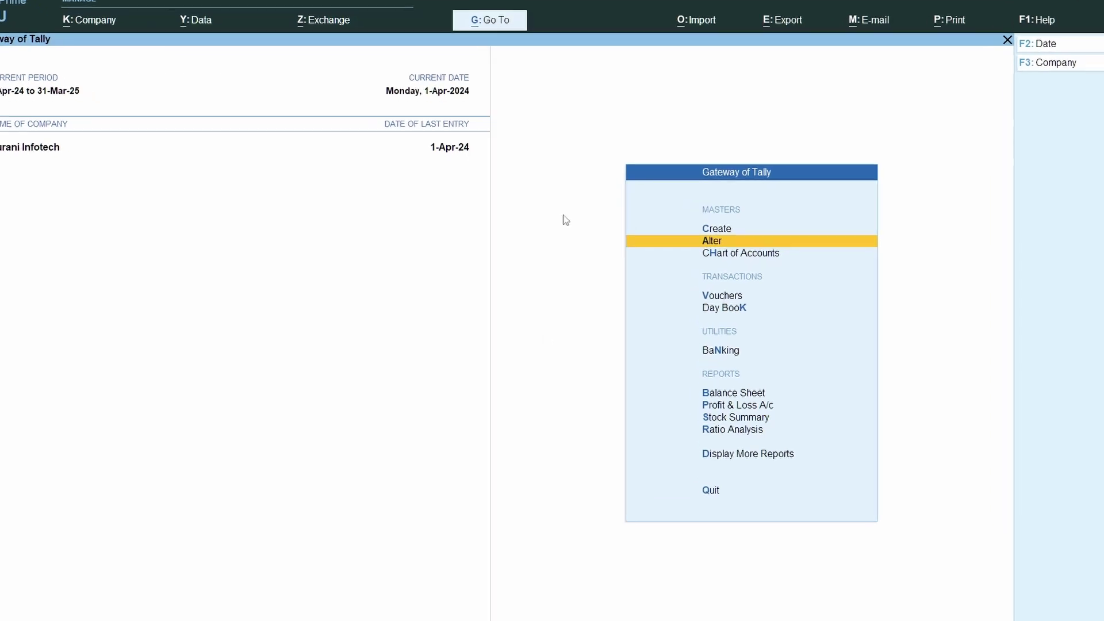
Start a new pay head master named Salary Payable, leaving its alias blank
{"action": "left_click", "coordinate": [815, 191]}
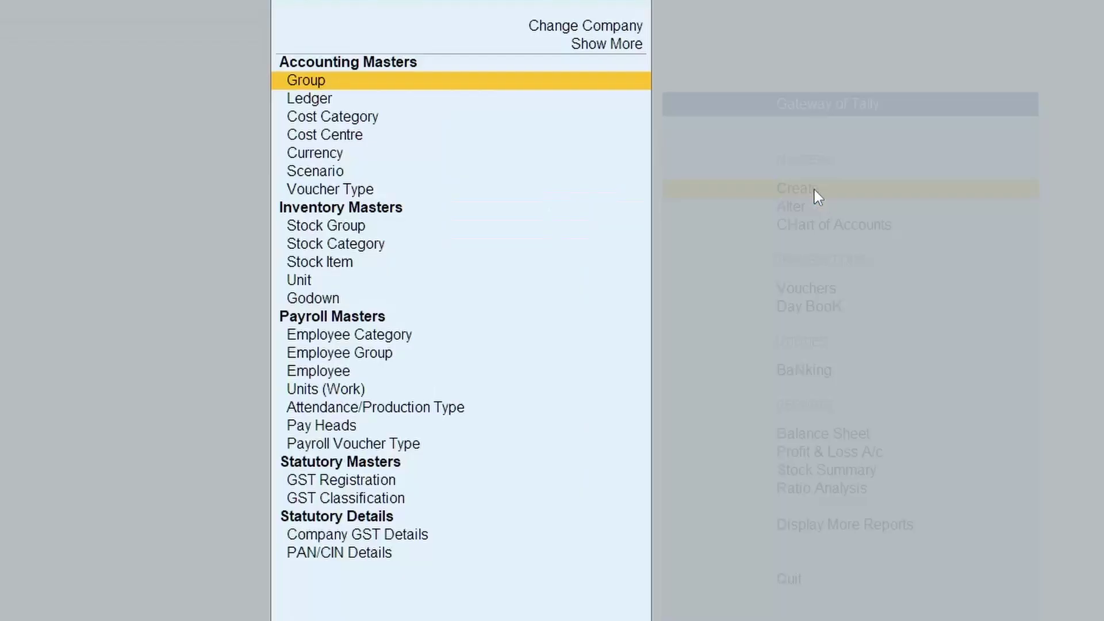
{"action": "left_click", "coordinate": [345, 428]}
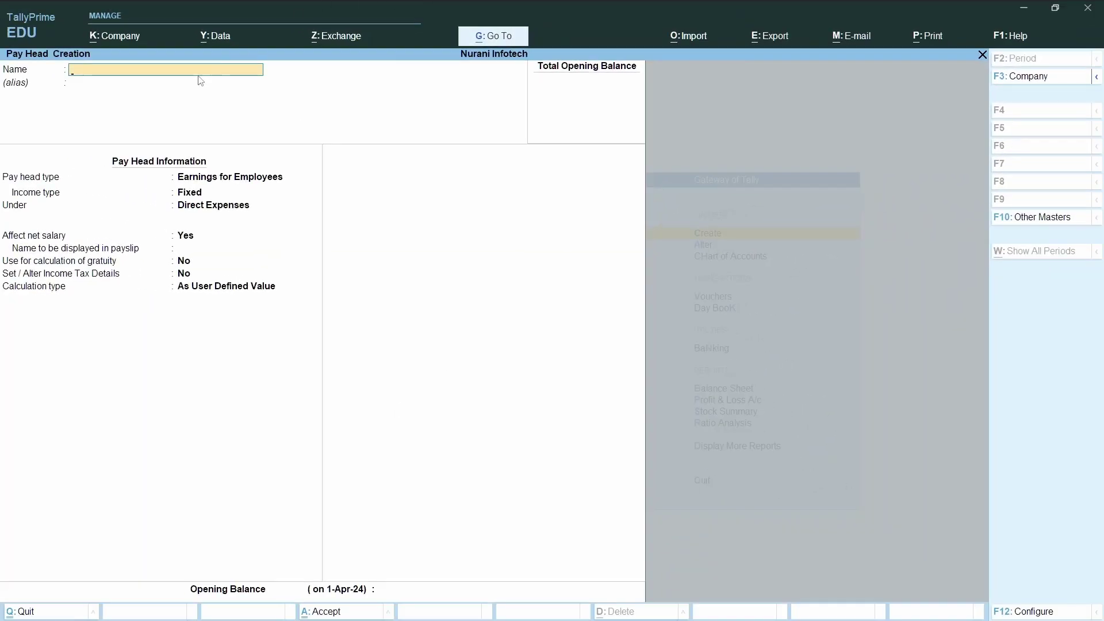
{"action": "type", "text": "Sal"}
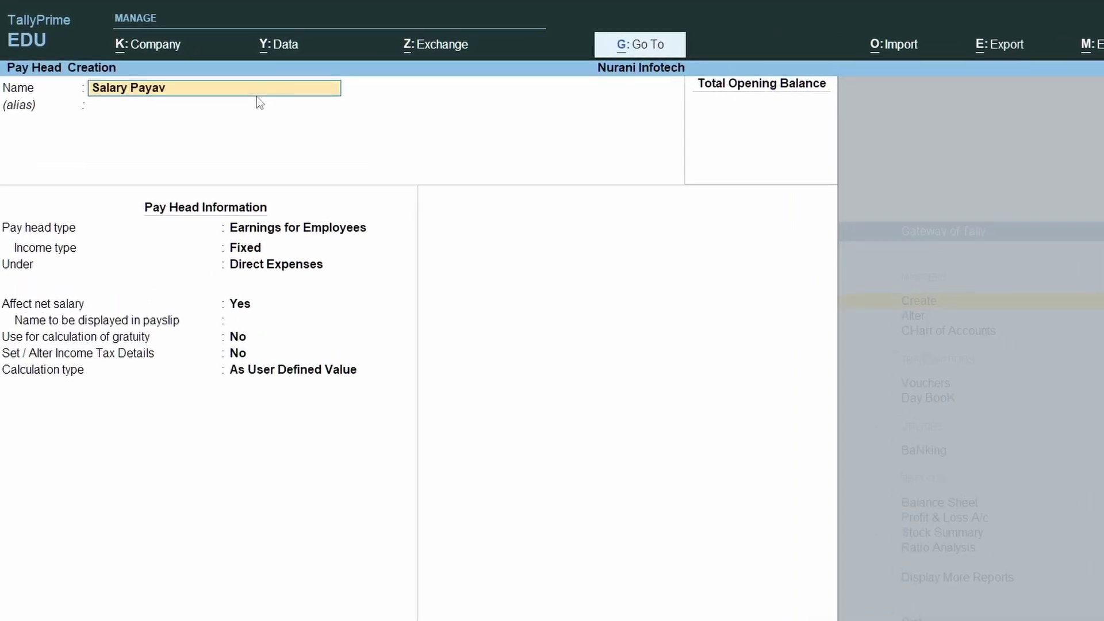
{"action": "type", "text": "ary Payable"}
{"action": "key", "text": "Return"}
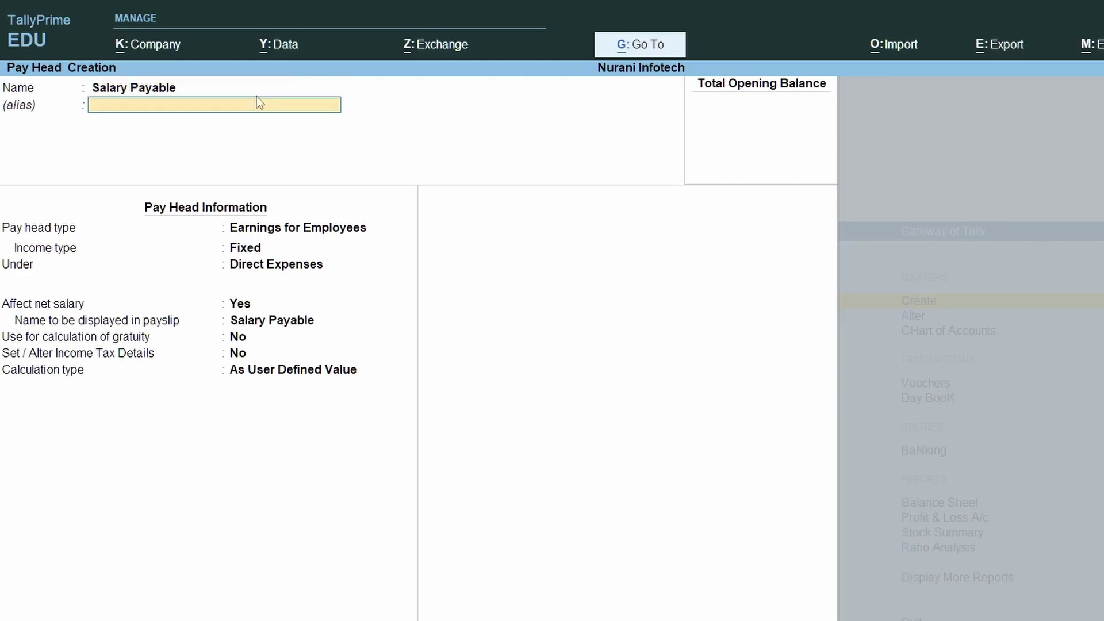
{"action": "key", "text": "Return"}
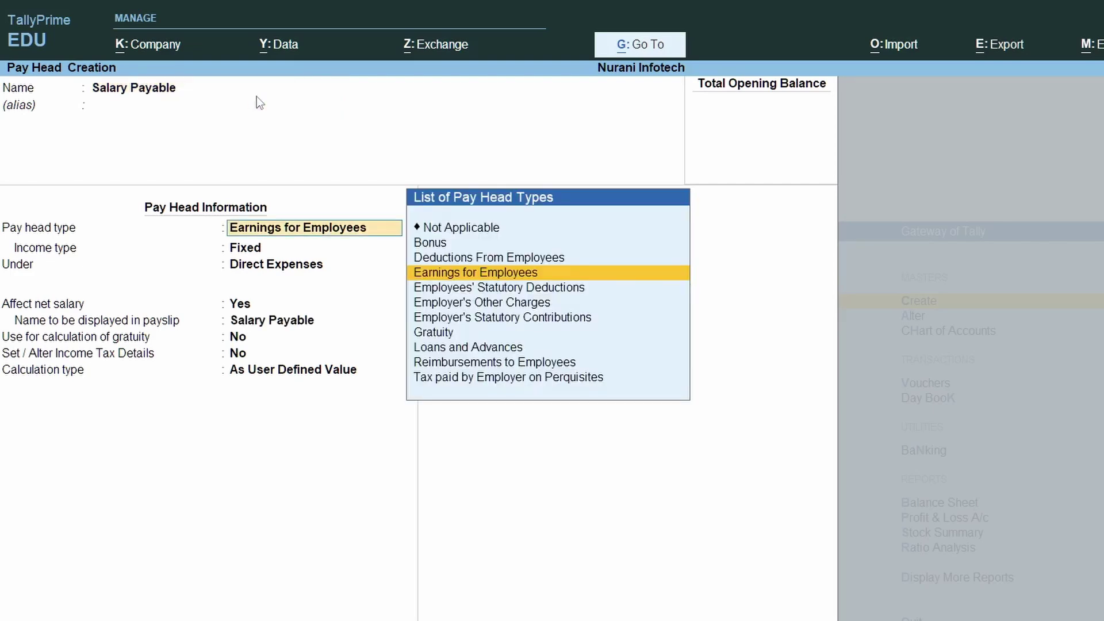
Set the pay head type to Not Applicable under Current Liabilities, leave the opening balance blank and save the pay head
{"action": "key", "text": "Up"}
{"action": "key", "text": "Up"}
{"action": "key", "text": "Up"}
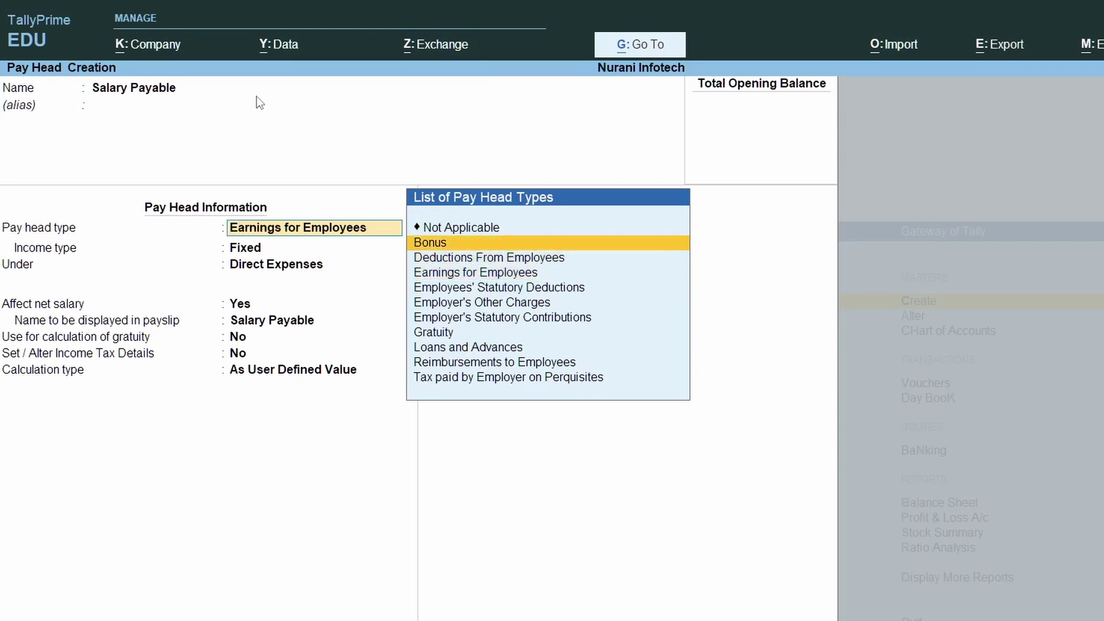
{"action": "key", "text": "Return"}
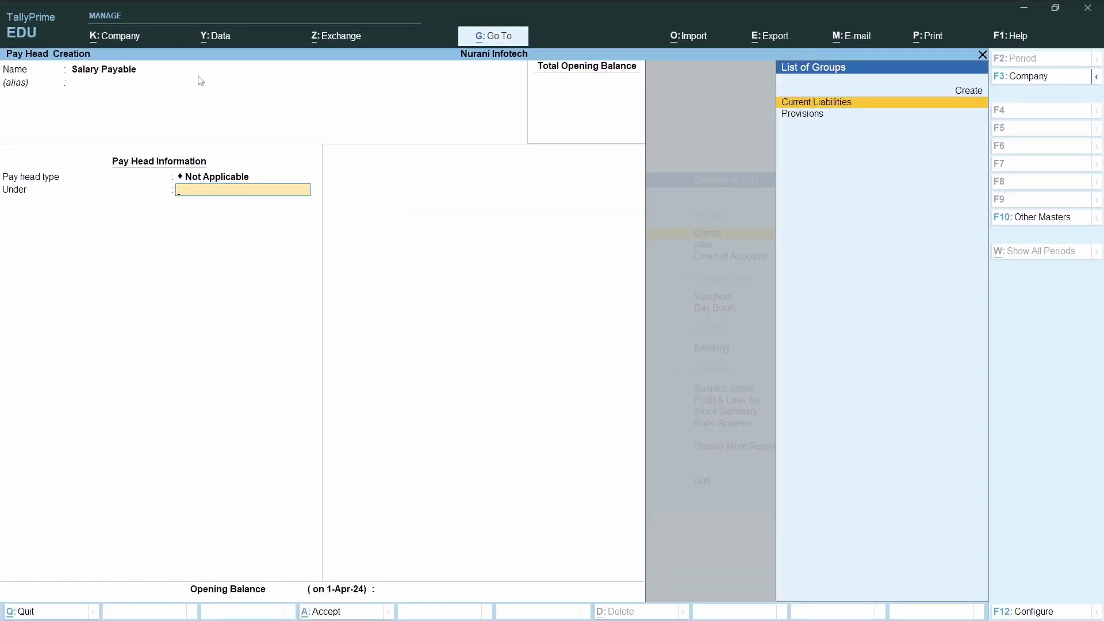
{"action": "key", "text": "Return"}
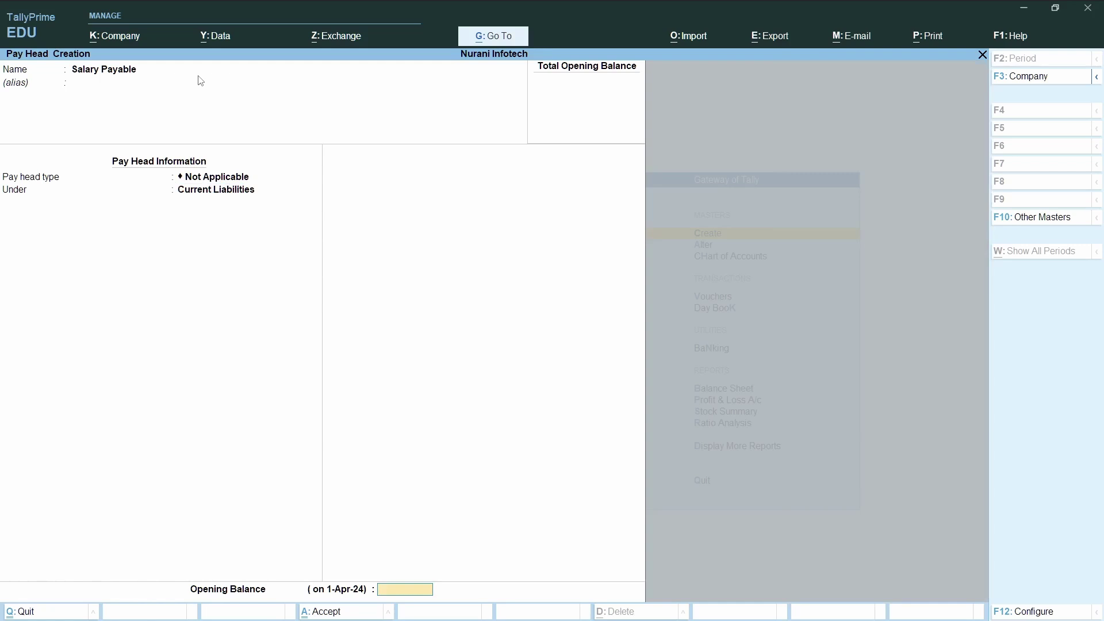
{"action": "key", "text": "Return"}
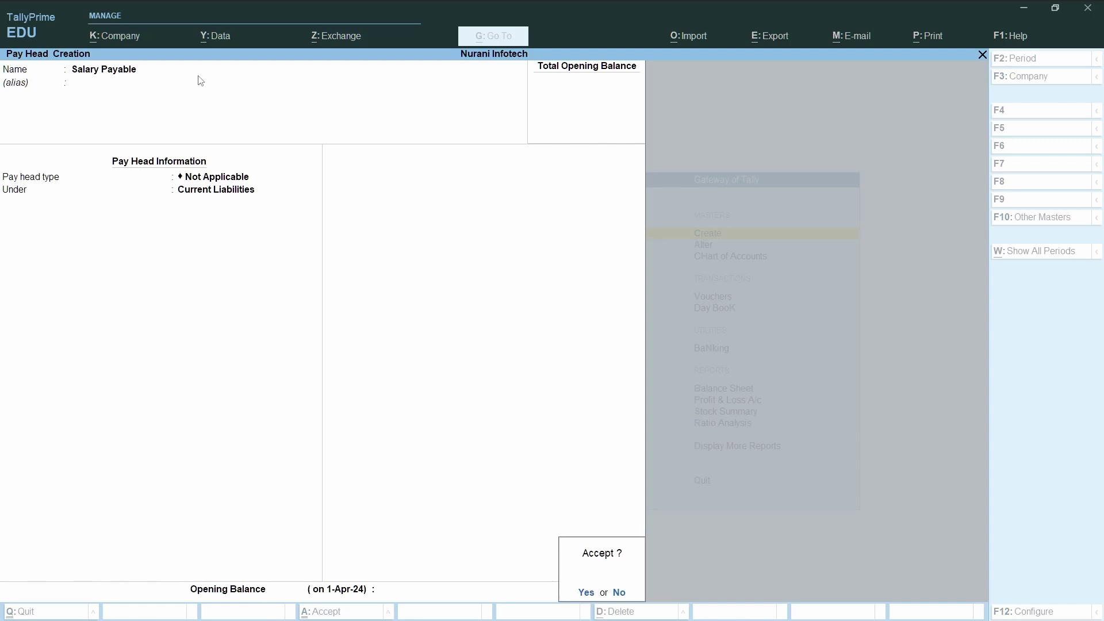
{"action": "key", "text": "Return"}
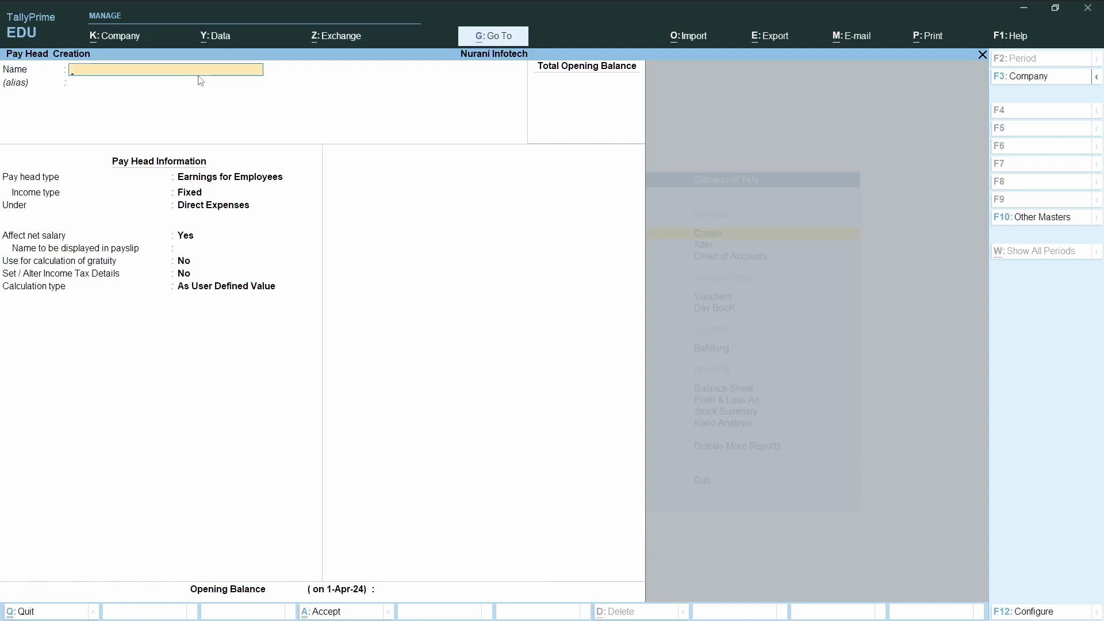
Leave pay head creation, open the Salary Payable pay head for alteration to review its settings, and close it unchanged
{"action": "left_click", "coordinate": [983, 58]}
{"action": "left_click", "coordinate": [983, 58]}
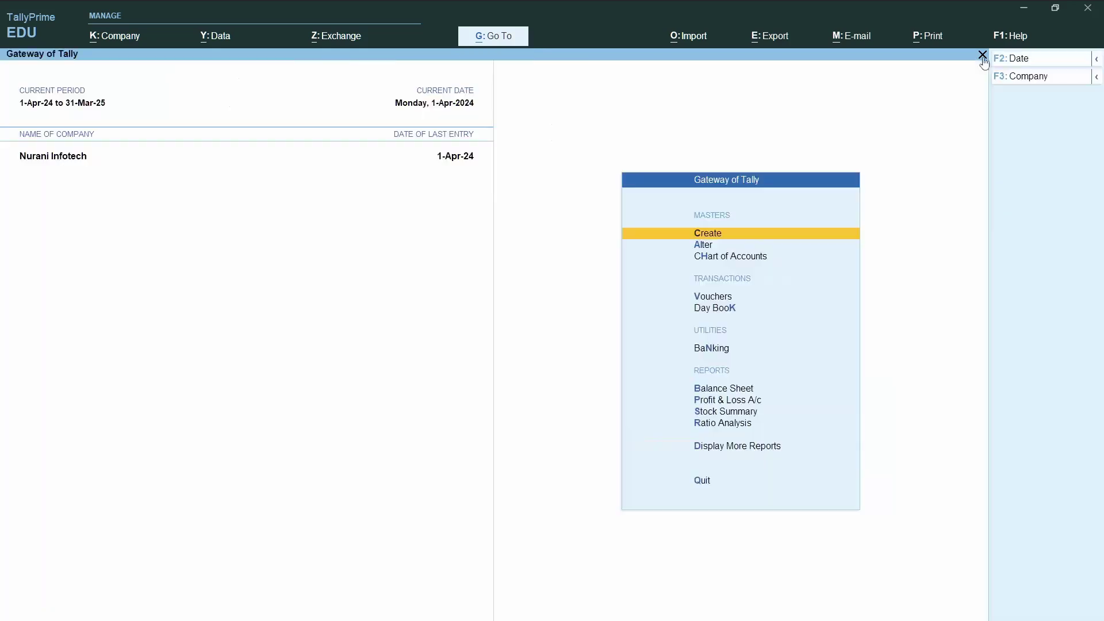
{"action": "left_click", "coordinate": [704, 245]}
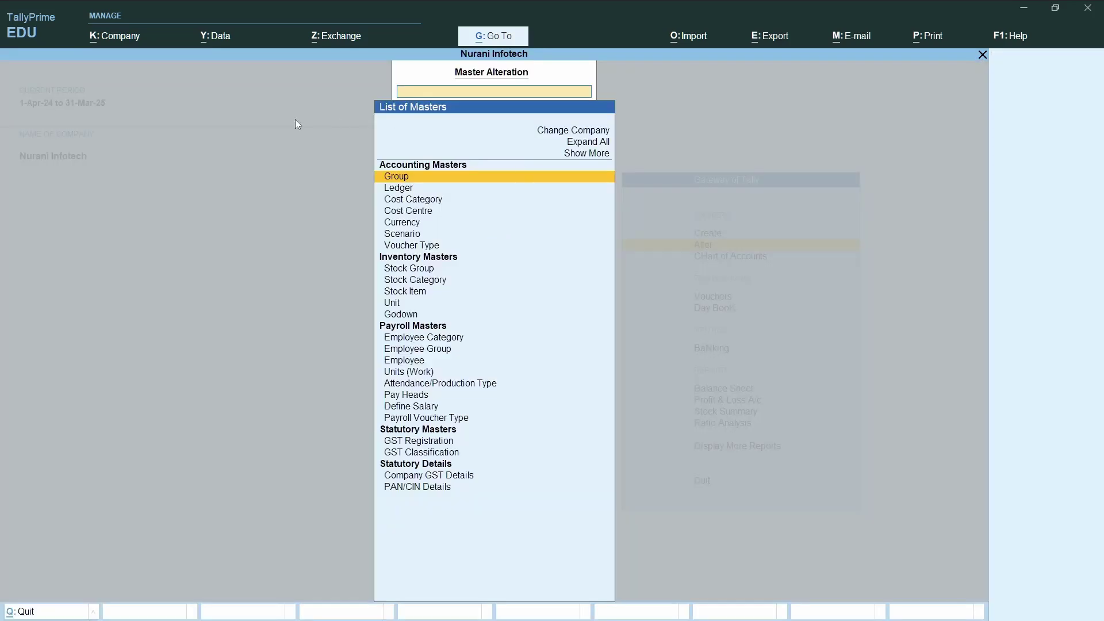
{"action": "left_click", "coordinate": [418, 396]}
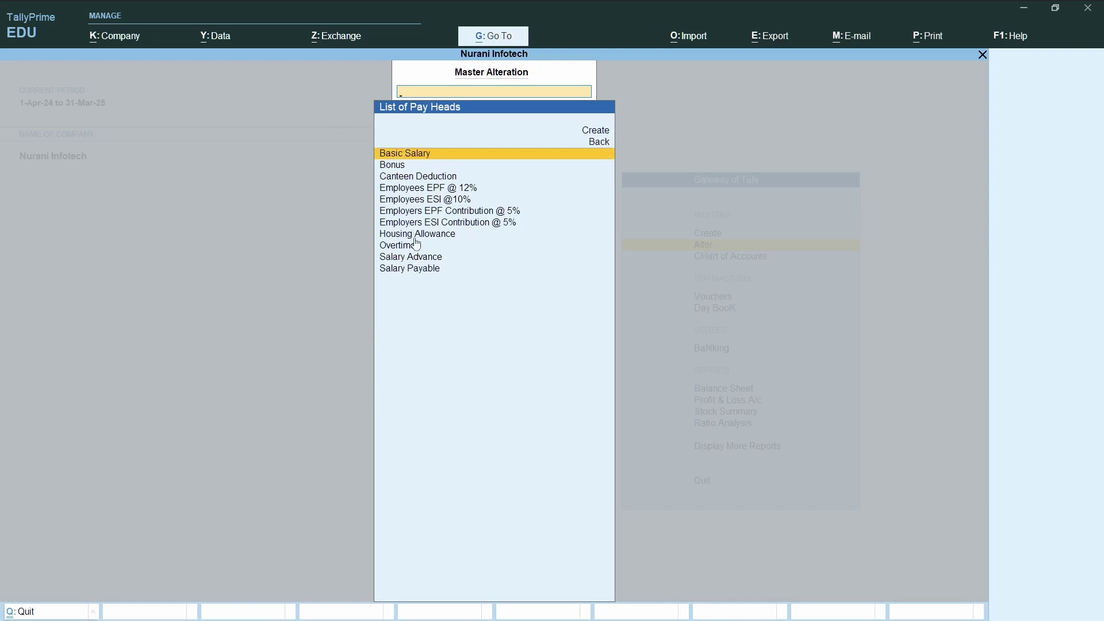
{"action": "left_click", "coordinate": [418, 274]}
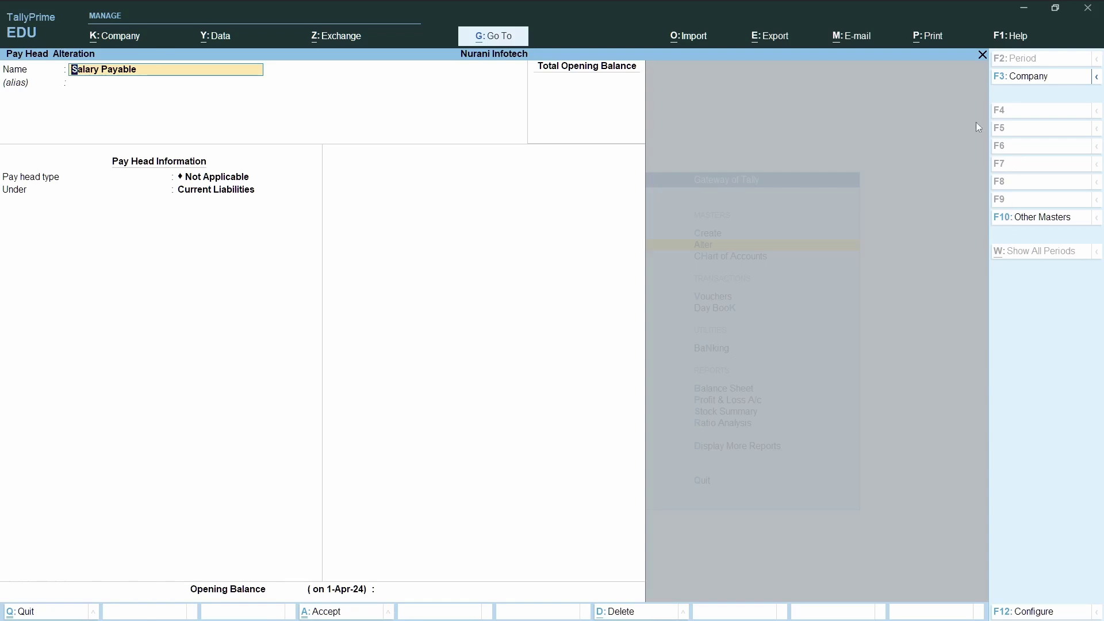
{"action": "left_click", "coordinate": [982, 55]}
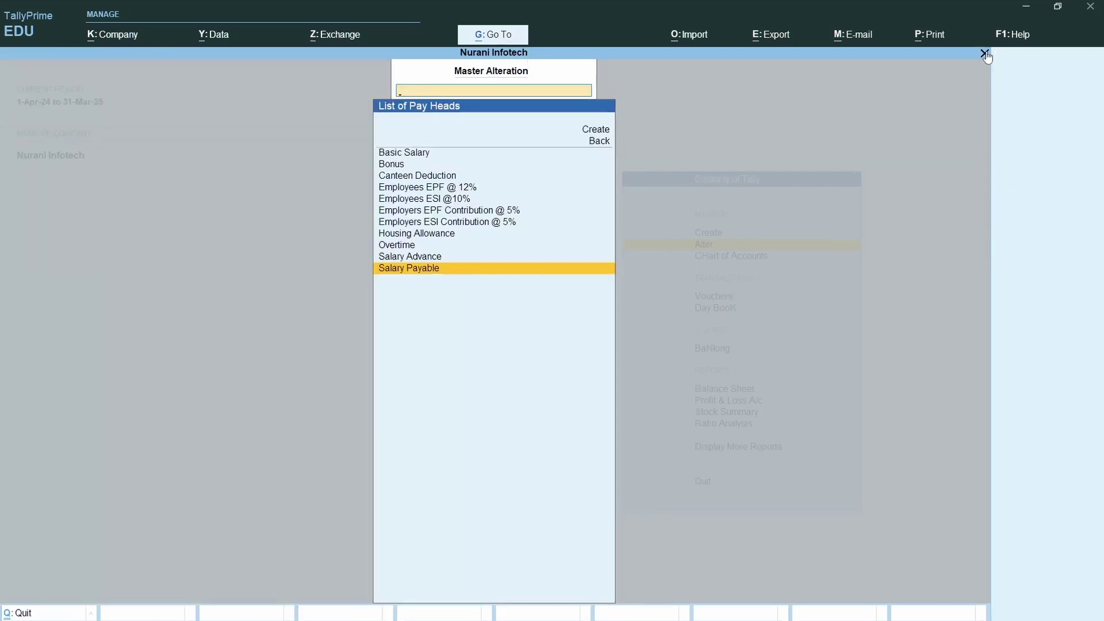
{"action": "left_click", "coordinate": [982, 55]}
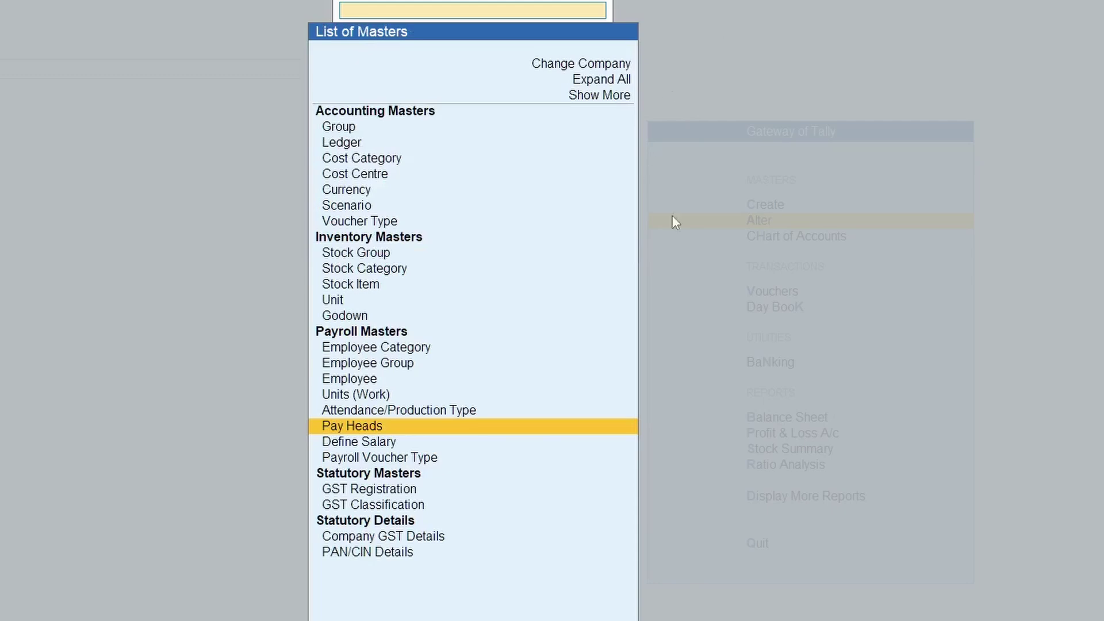
Open the salary details of the employee in Primary Cost Category for review
{"action": "left_click", "coordinate": [368, 447]}
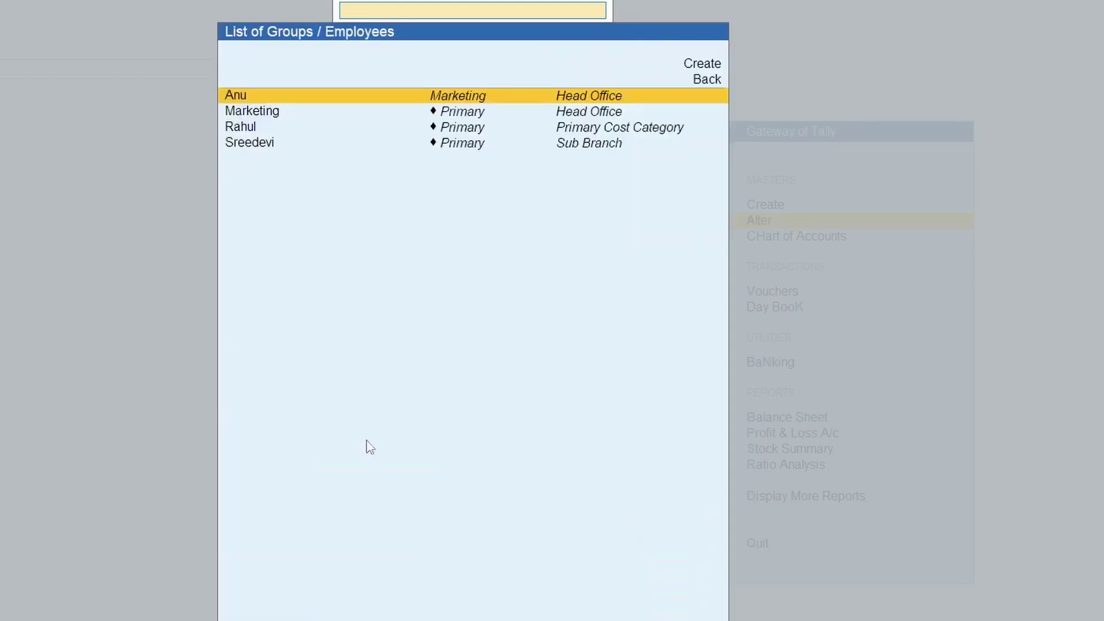
{"action": "left_click", "coordinate": [253, 130]}
{"action": "left_click", "coordinate": [253, 132]}
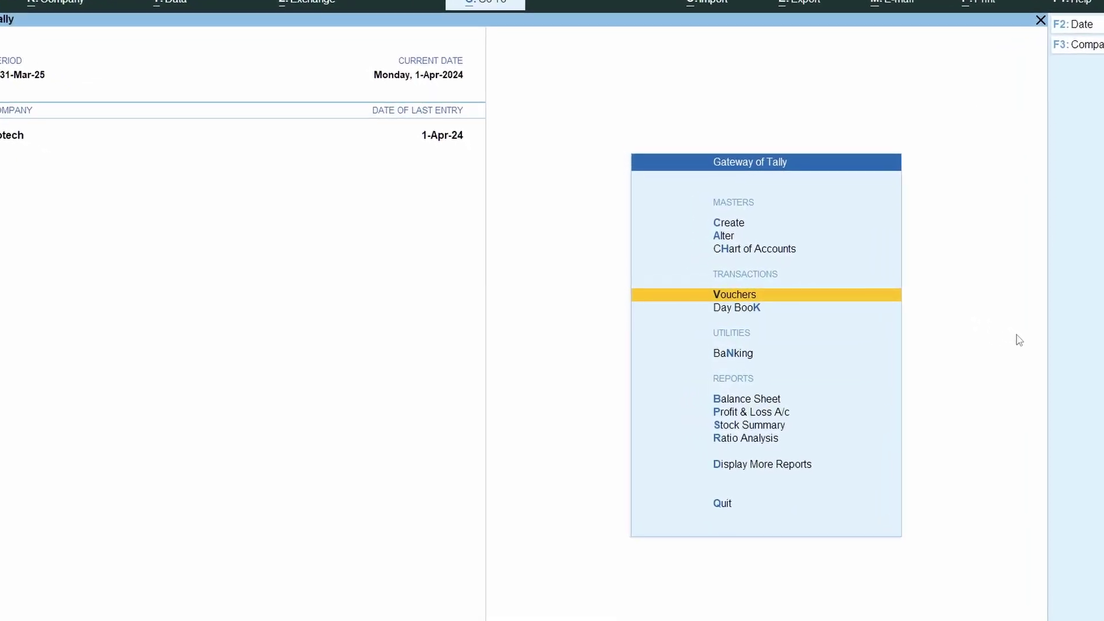
Start a payroll voucher with Salary Payable as the account and open its autofill settings
{"action": "left_click", "coordinate": [751, 293]}
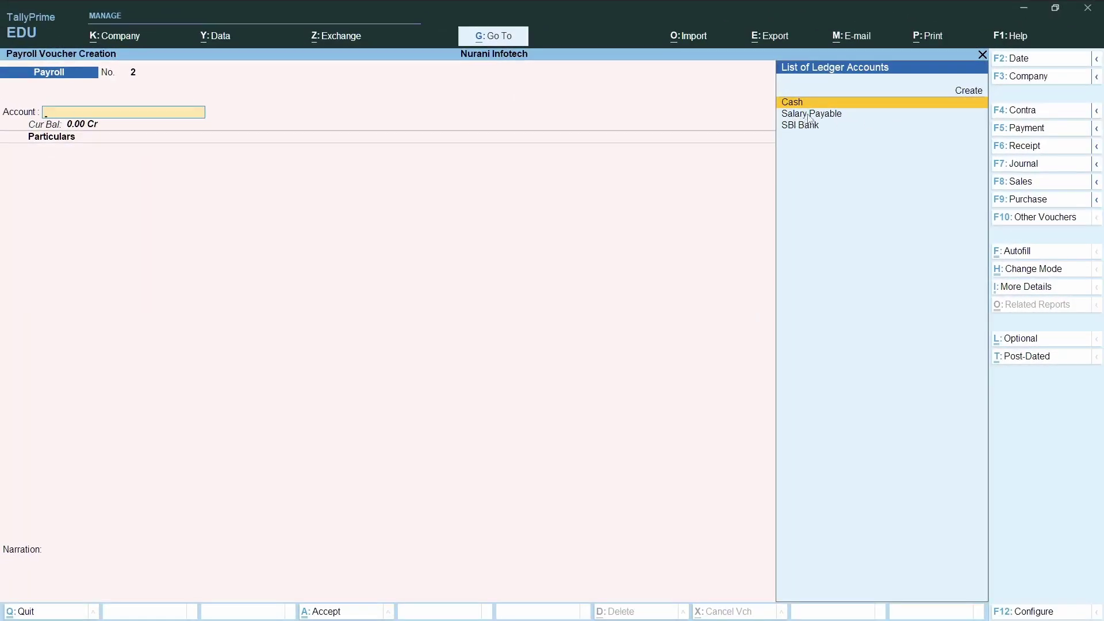
{"action": "left_click", "coordinate": [810, 118]}
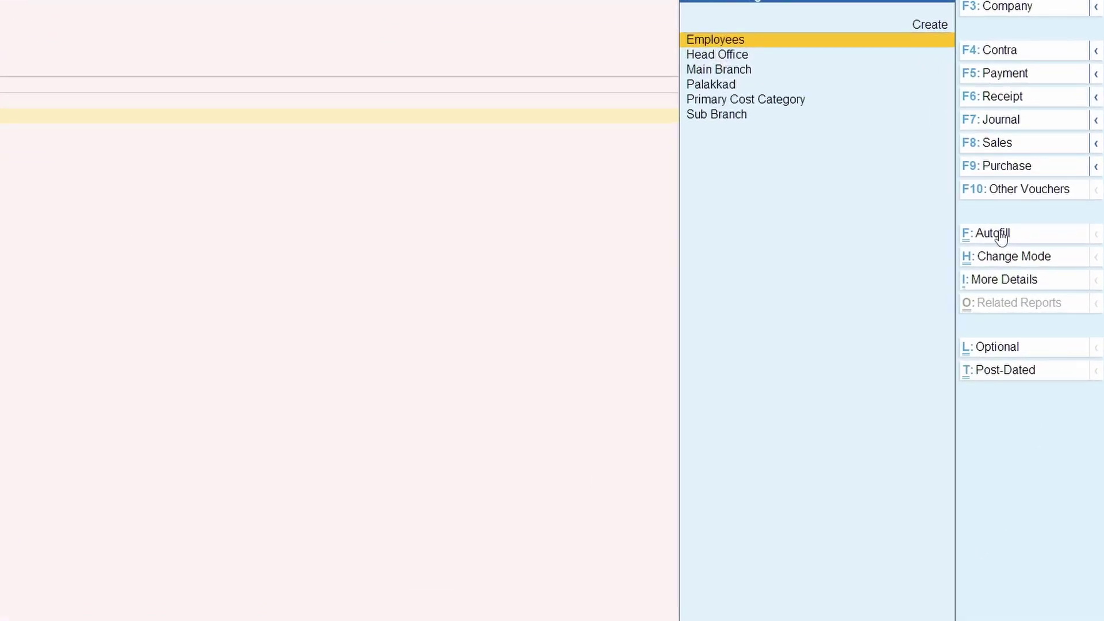
{"action": "left_click", "coordinate": [1000, 236]}
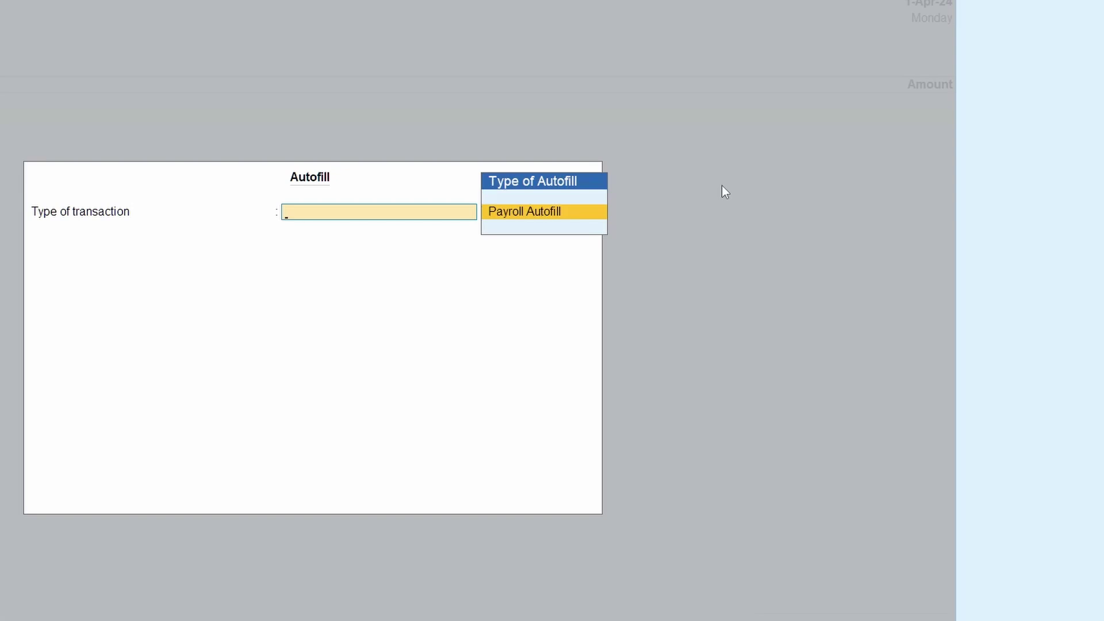
Set the transaction type to Payroll Autofill, process it for Salary and set the period's end date to 1-4-2024
{"action": "left_click", "coordinate": [527, 218]}
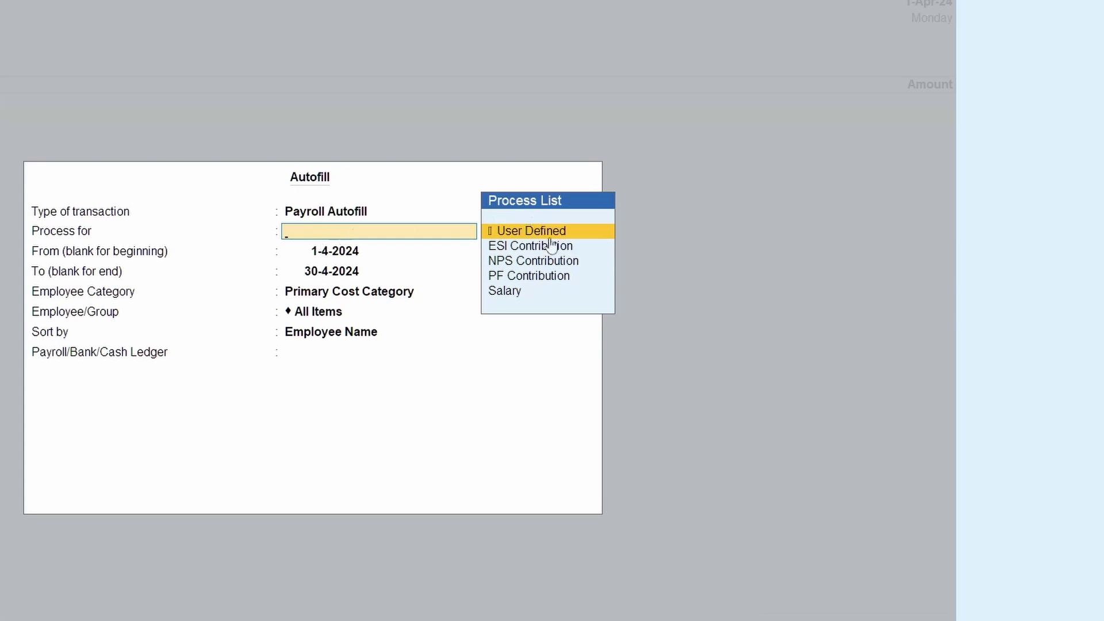
{"action": "left_click", "coordinate": [506, 293]}
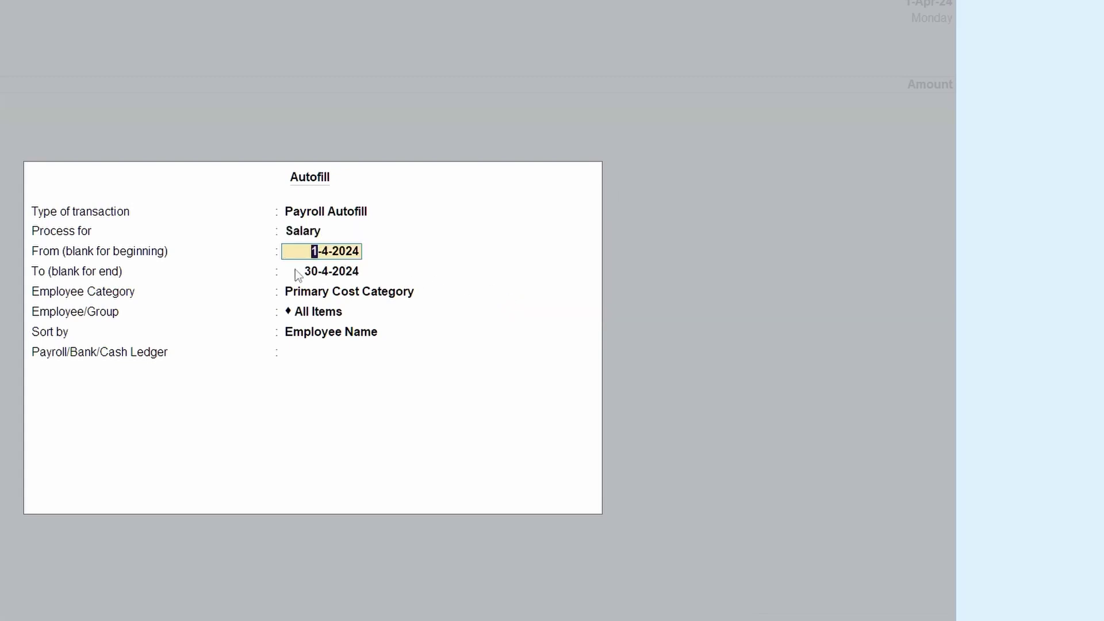
{"action": "left_click", "coordinate": [310, 275]}
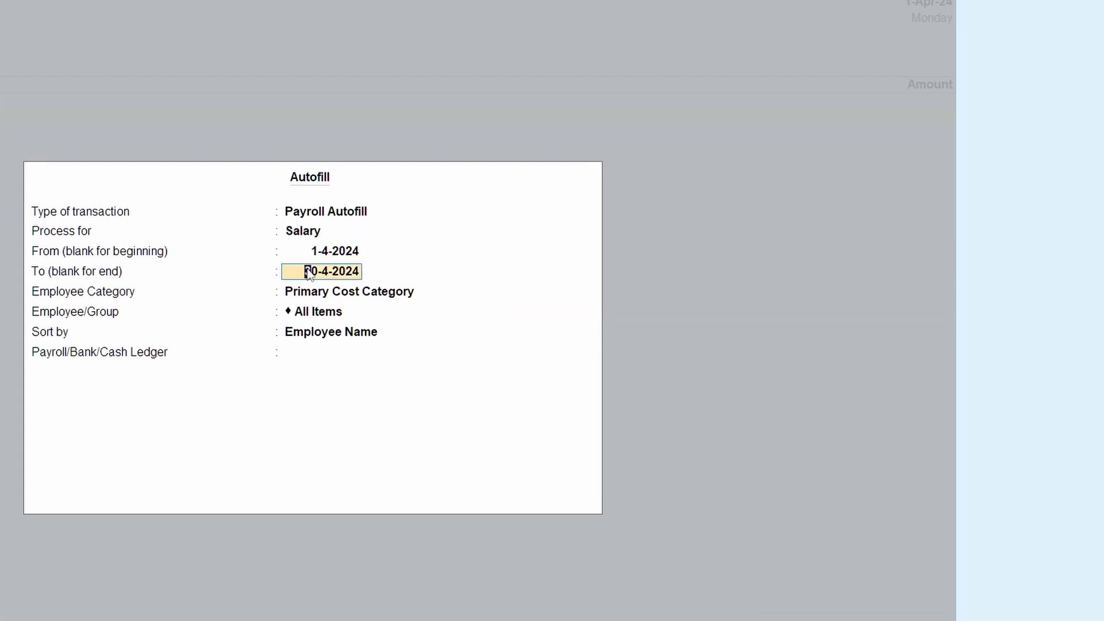
{"action": "type", "text": "1"}
{"action": "type", "text": "-4"}
{"action": "type", "text": "-2024"}
{"action": "key", "text": "Return"}
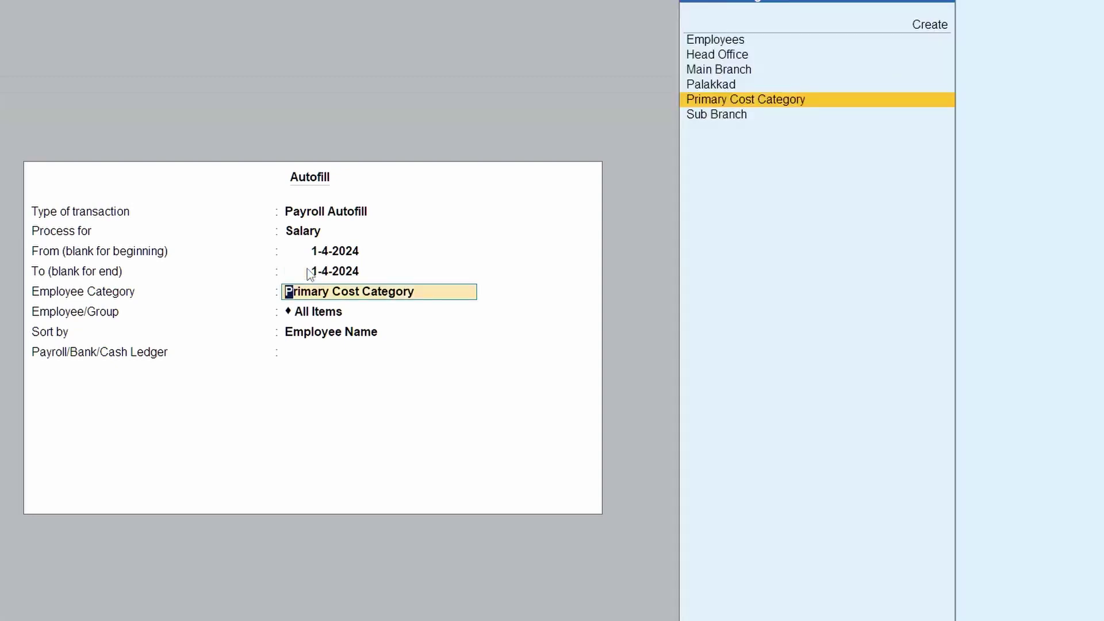
Autofill the voucher for All Items in Primary Cost Category, sorted by Employee Name with the Cash ledger, and save it
{"action": "key", "text": "Return"}
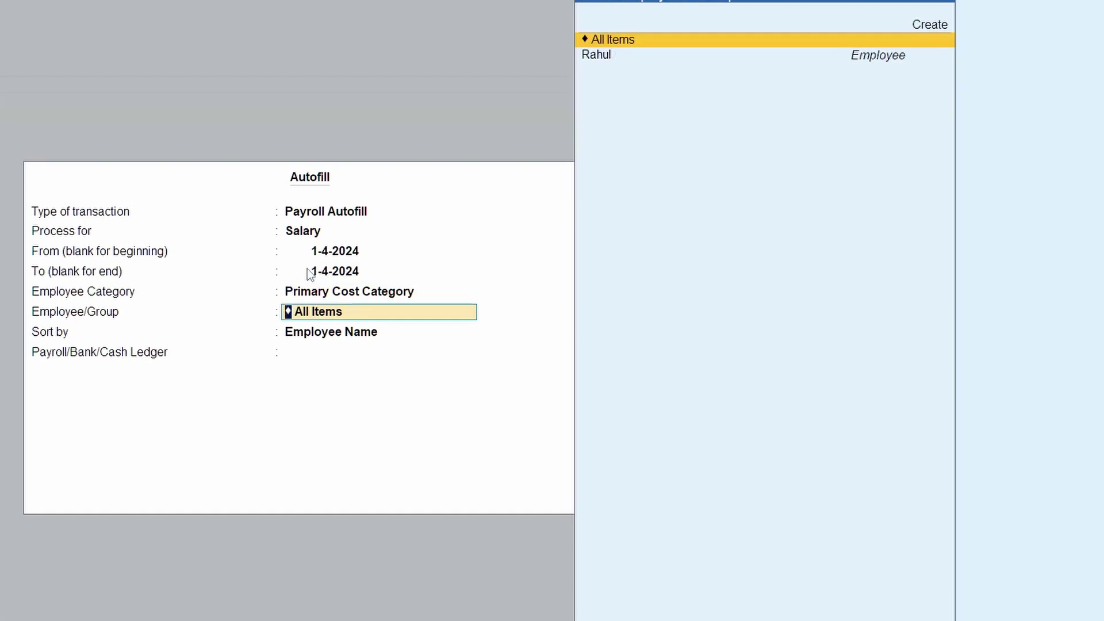
{"action": "key", "text": "Return"}
{"action": "key", "text": "Return"}
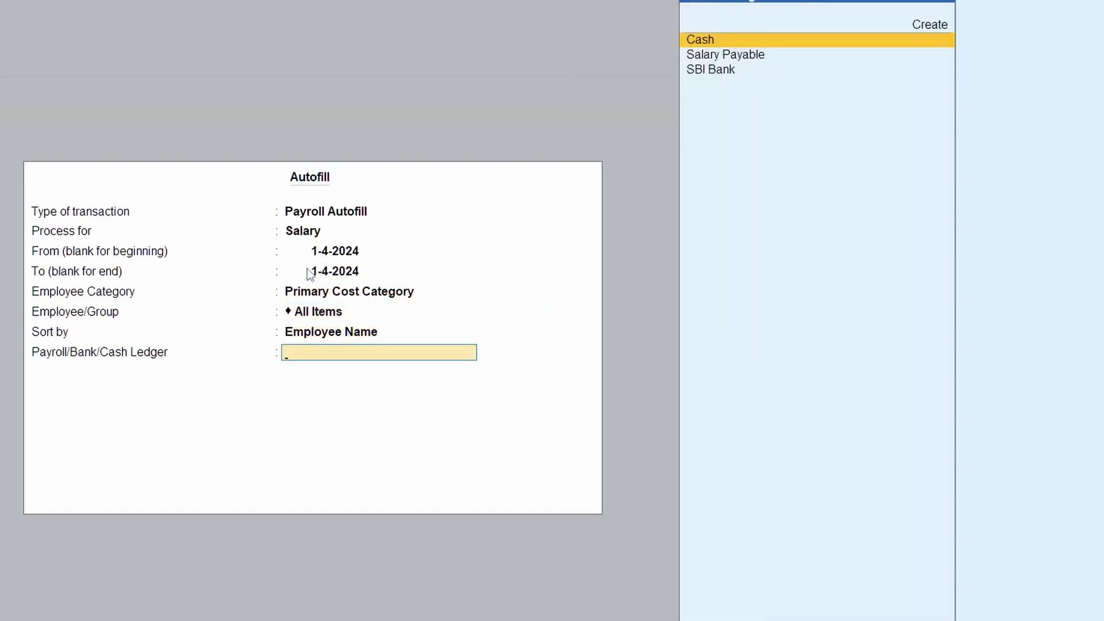
{"action": "key", "text": "Return"}
{"action": "key", "text": "Return"}
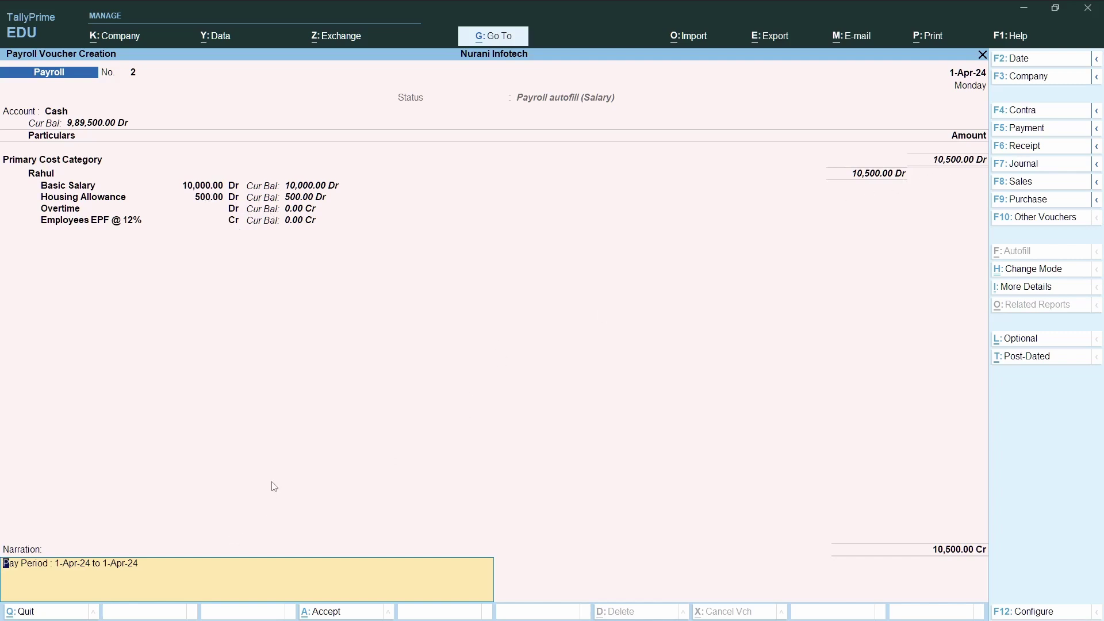
{"action": "key", "text": "Return"}
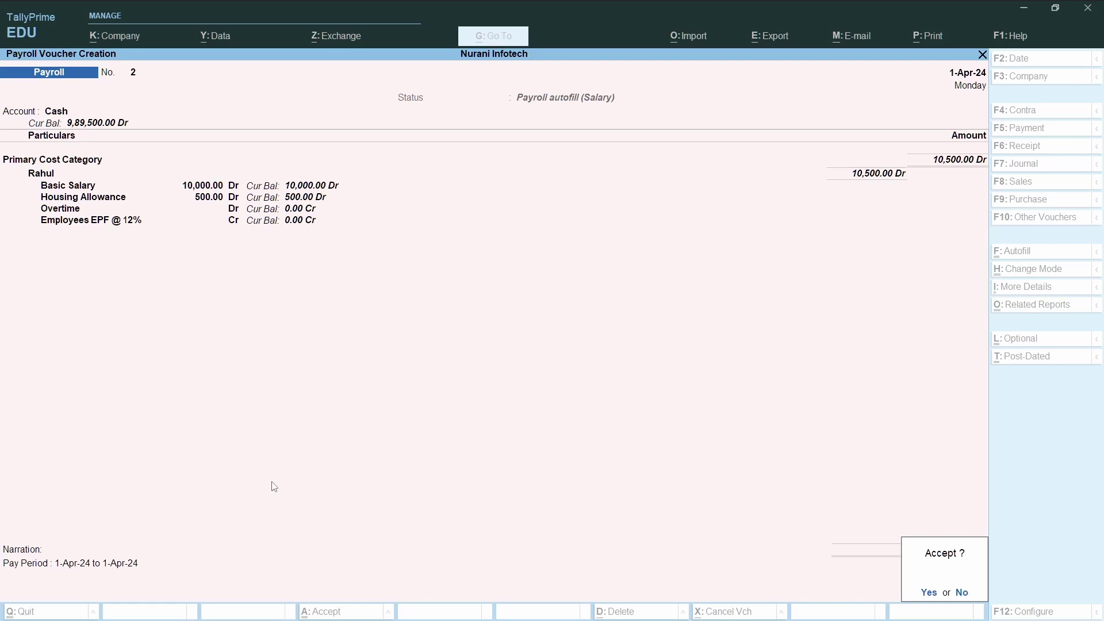
{"action": "key", "text": "Return"}
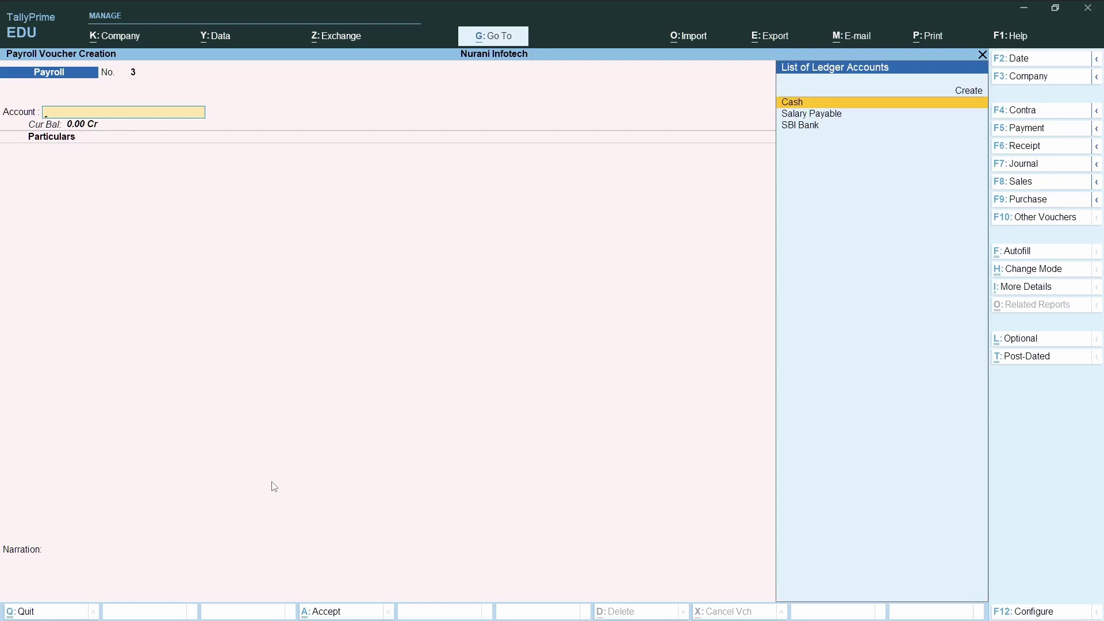
Try a User Defined payroll autofill ending 1-4-2024 in a new payroll voucher with Salary Payable as the account
{"action": "left_click", "coordinate": [817, 115]}
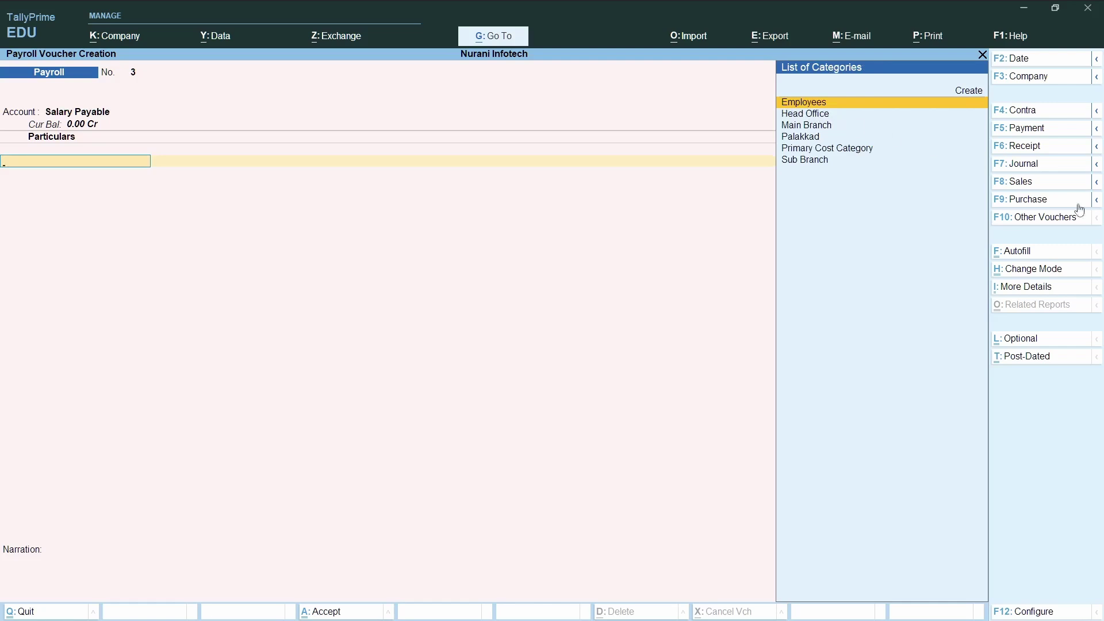
{"action": "left_click", "coordinate": [1027, 251]}
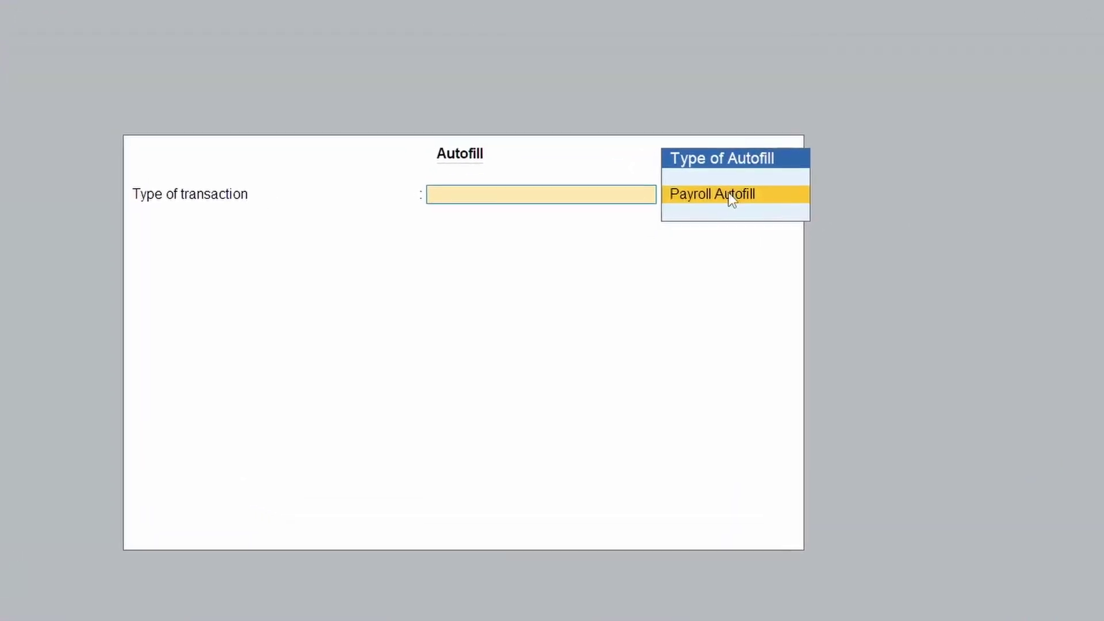
{"action": "left_click", "coordinate": [668, 235]}
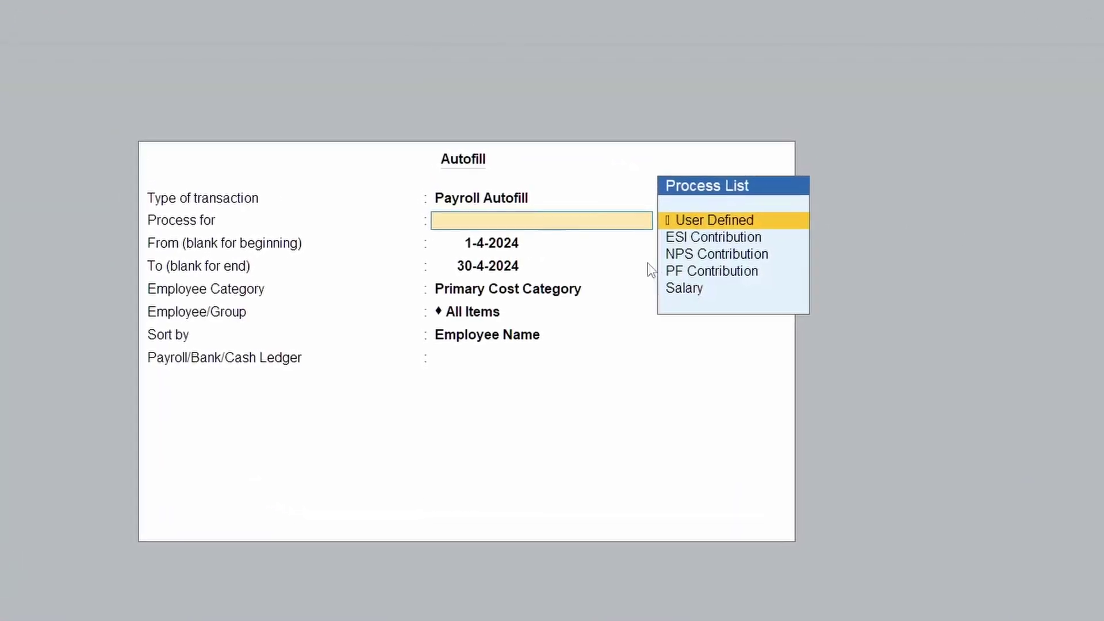
{"action": "left_click", "coordinate": [696, 227]}
{"action": "left_click", "coordinate": [485, 270]}
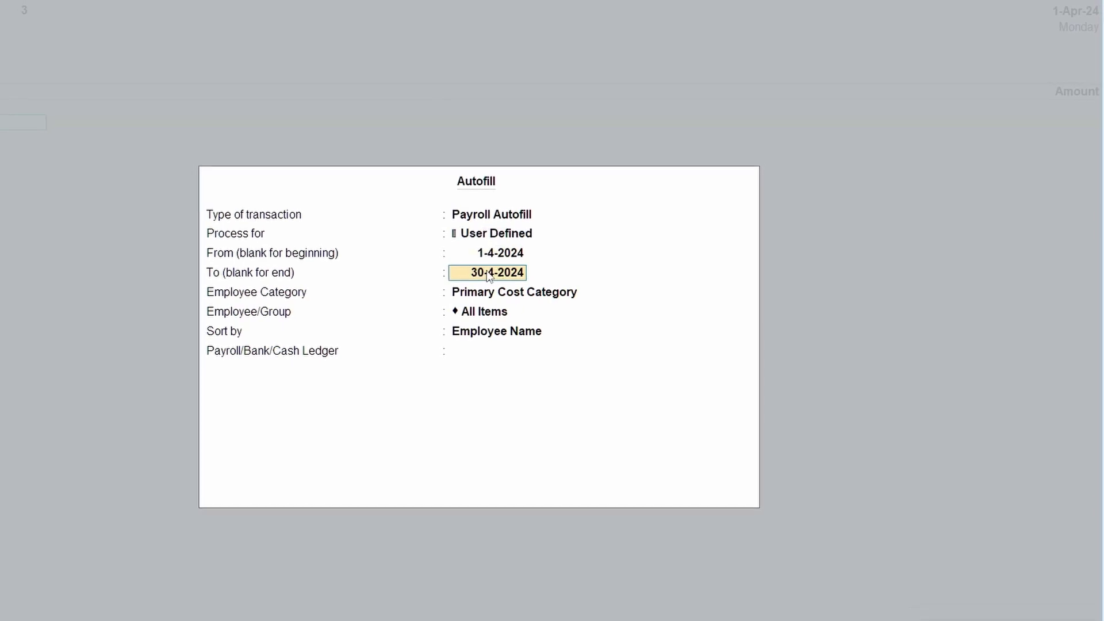
{"action": "type", "text": "1-4-"}
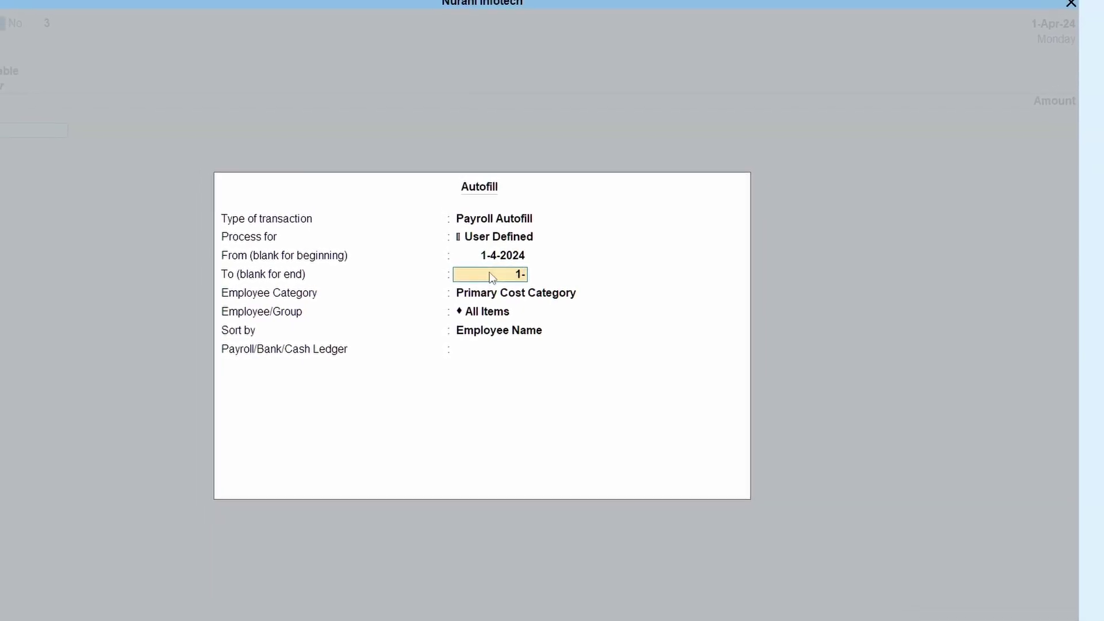
{"action": "type", "text": "2024"}
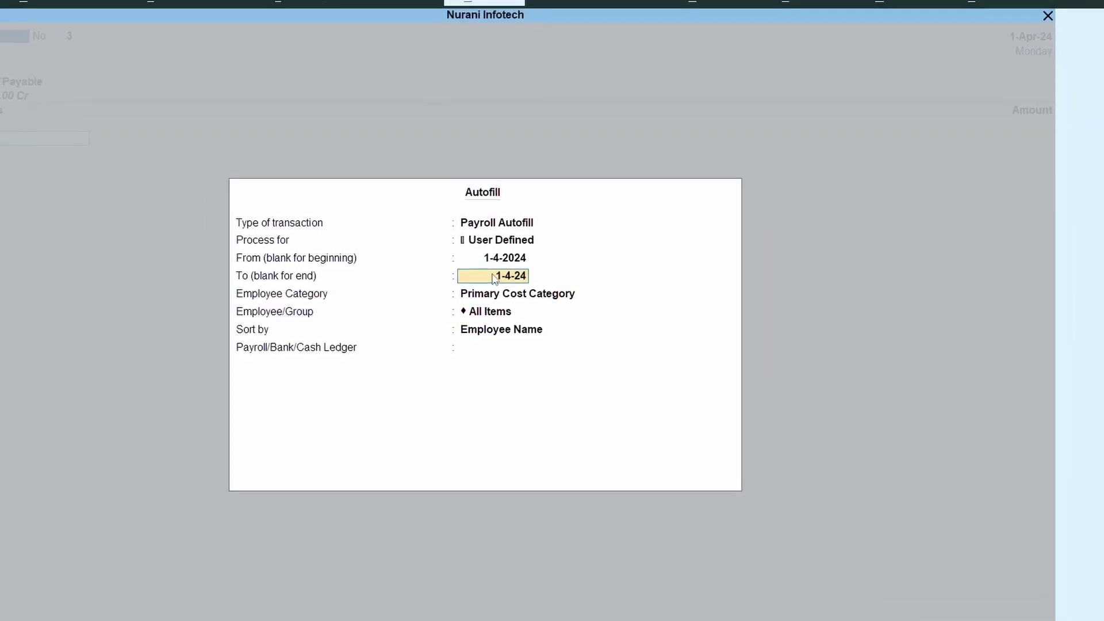
{"action": "key", "text": "Return"}
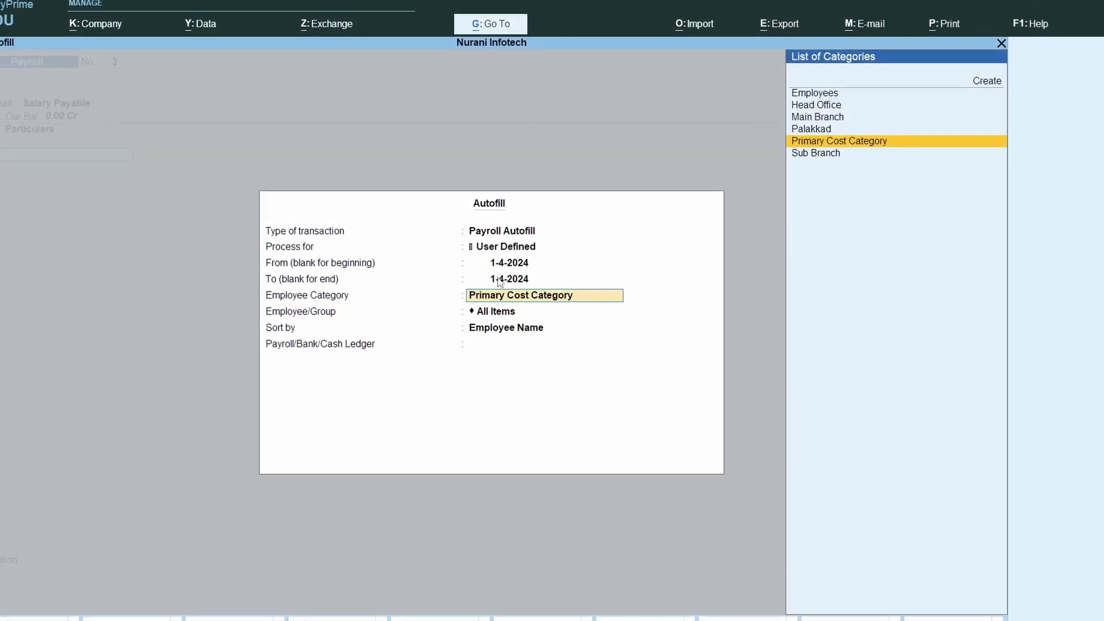
Try to autofill the voucher for All Items in Primary Cost Category, sorted by Employee Name with the Cash ledger
{"action": "key", "text": "Return"}
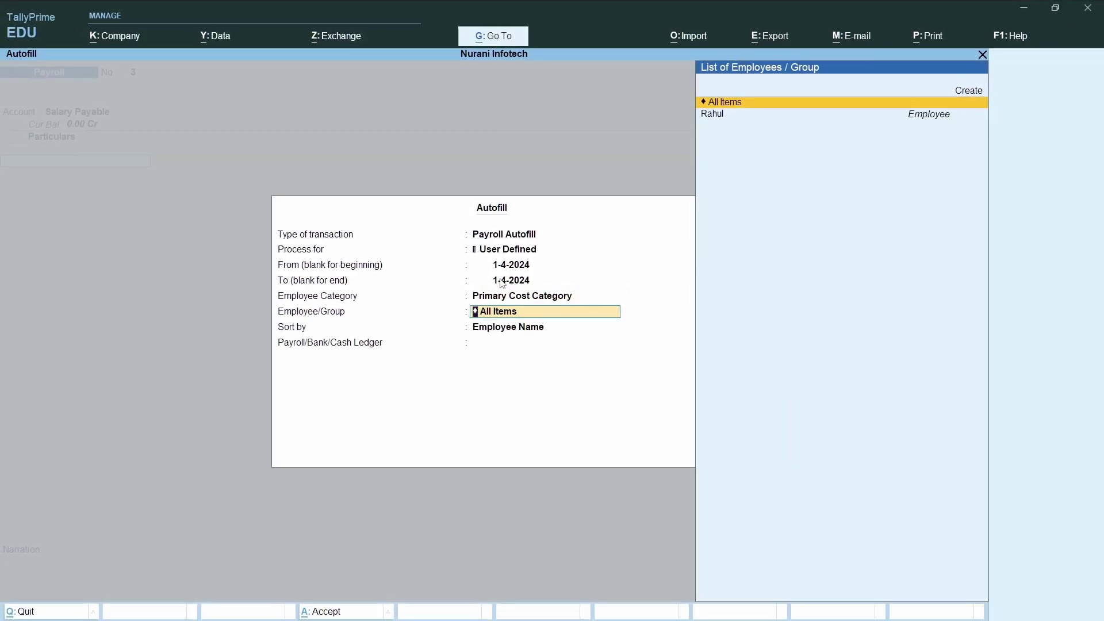
{"action": "key", "text": "Return"}
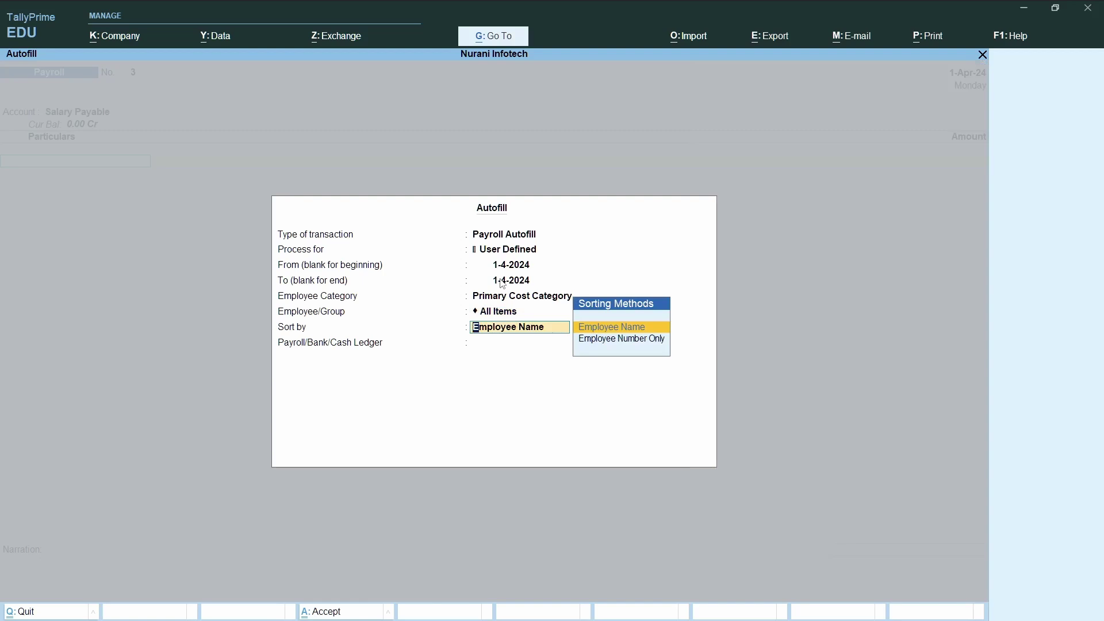
{"action": "key", "text": "Return"}
{"action": "key", "text": "Return"}
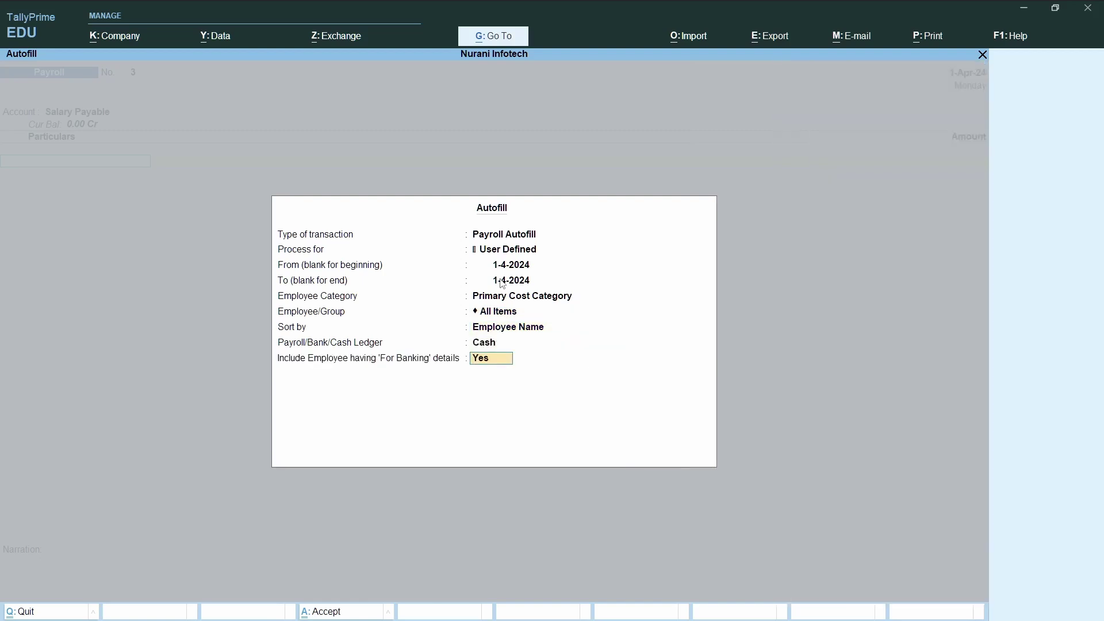
{"action": "key", "text": "Return"}
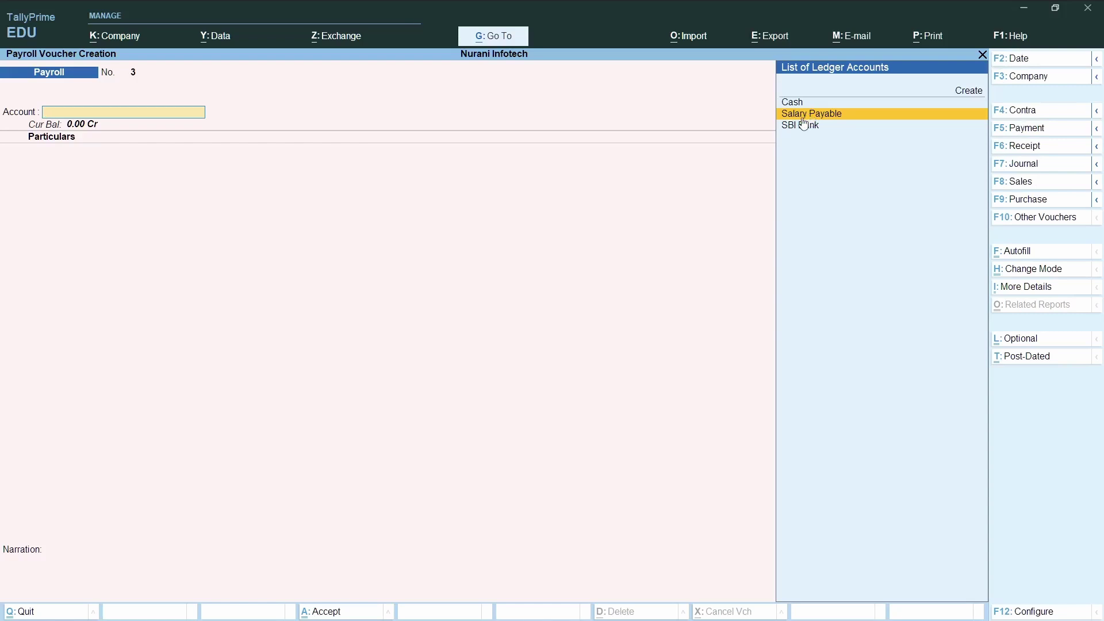
Set the voucher account to Salary Payable and start a User Defined Payroll Autofill with the period's end date set to 1-4-2024
{"action": "left_click", "coordinate": [804, 118]}
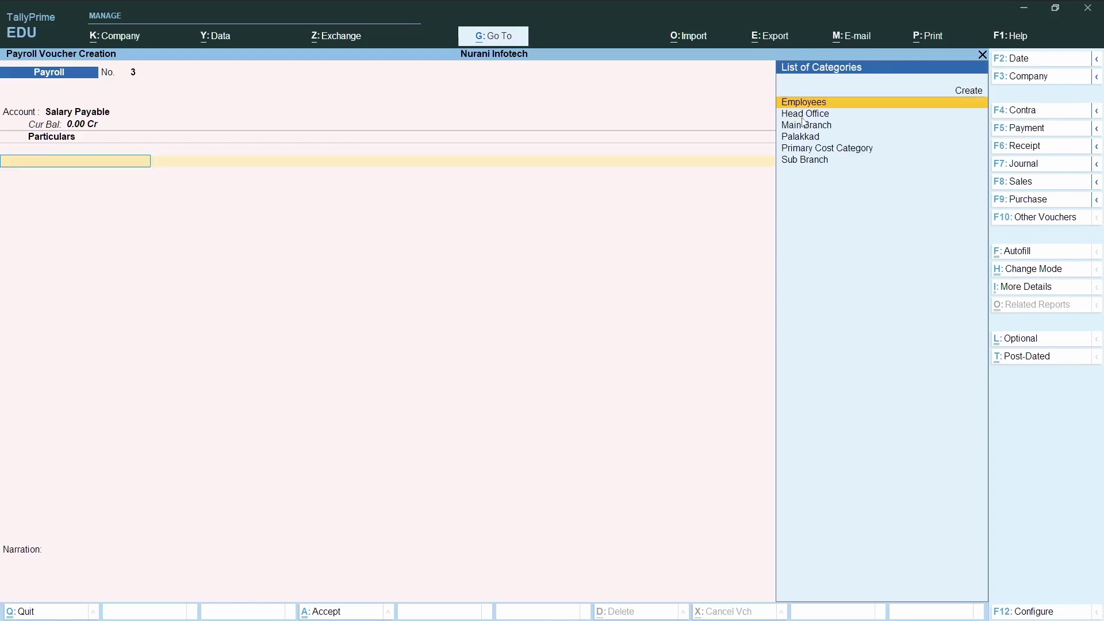
{"action": "left_click", "coordinate": [1032, 251]}
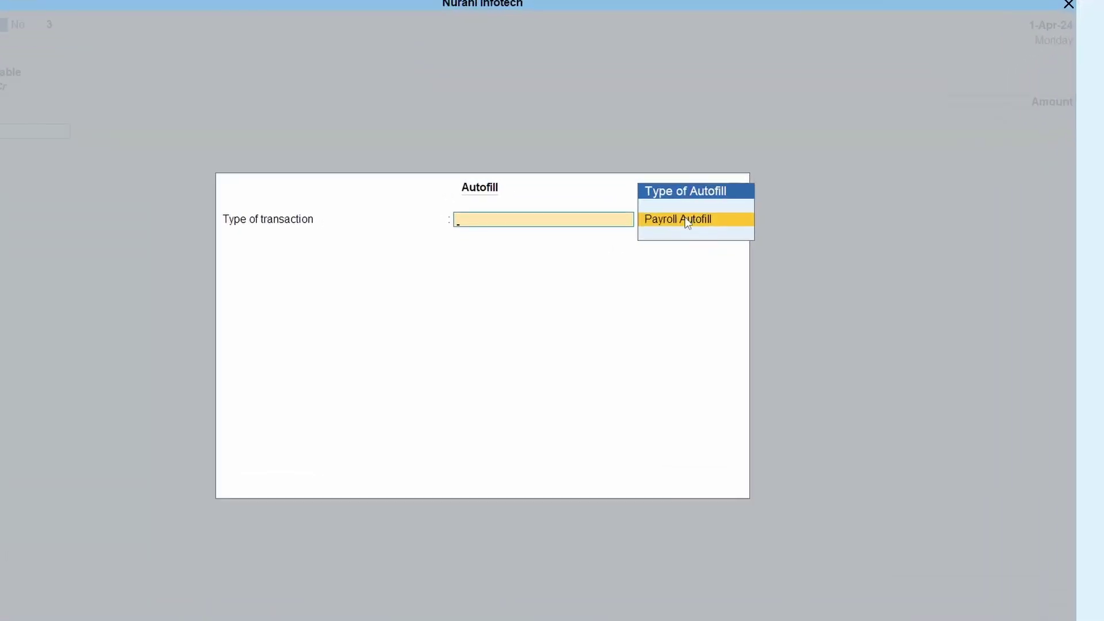
{"action": "left_click", "coordinate": [688, 223]}
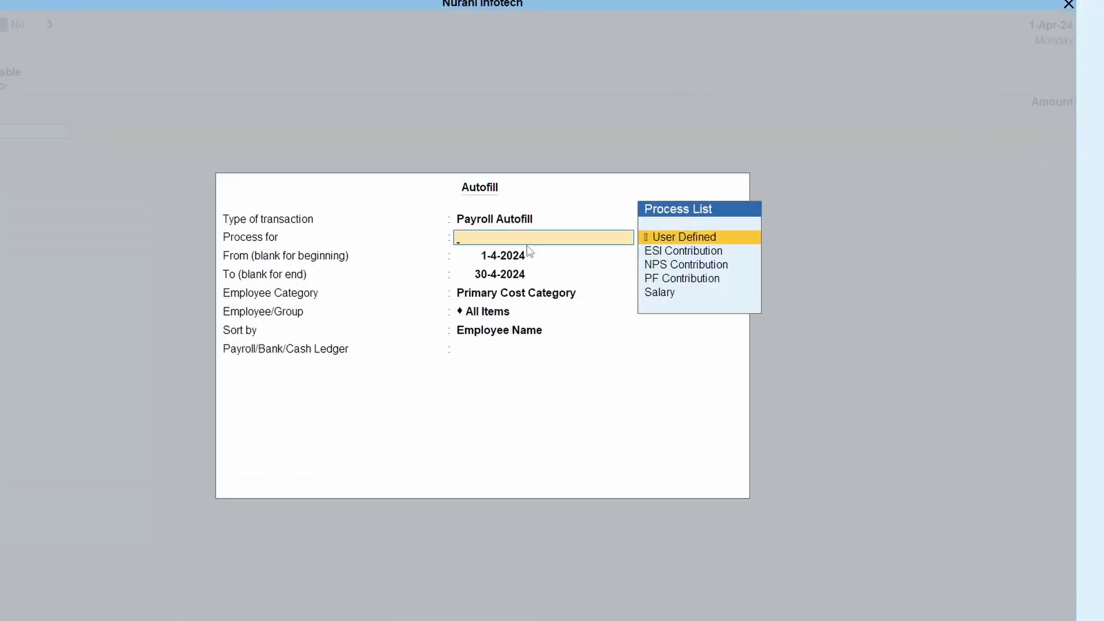
{"action": "left_click", "coordinate": [676, 244]}
{"action": "left_click", "coordinate": [490, 278]}
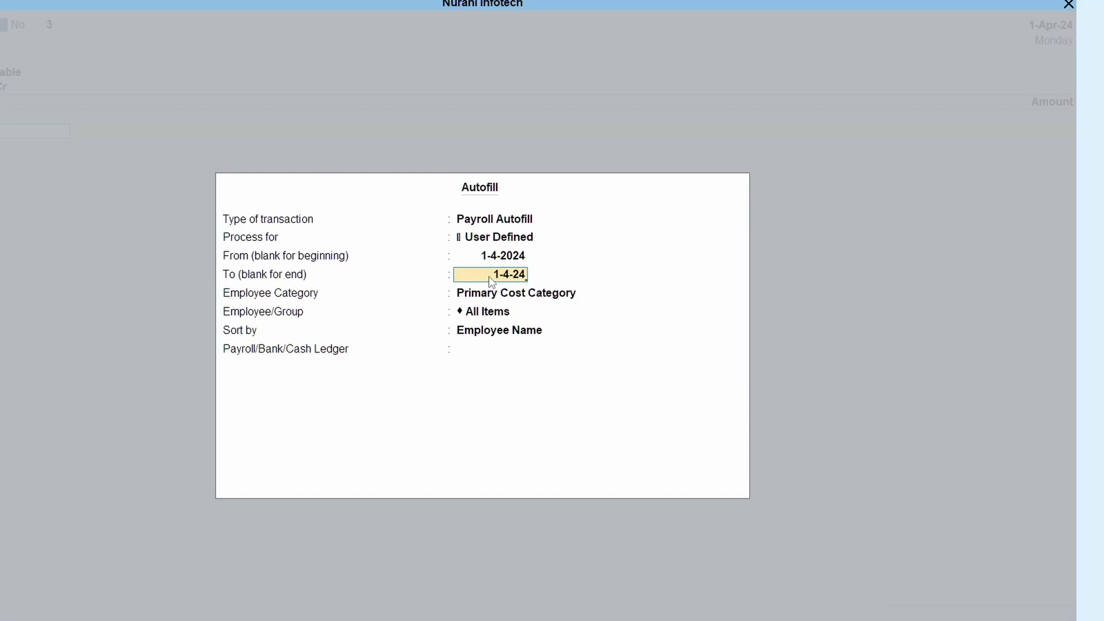
{"action": "key", "text": "Return"}
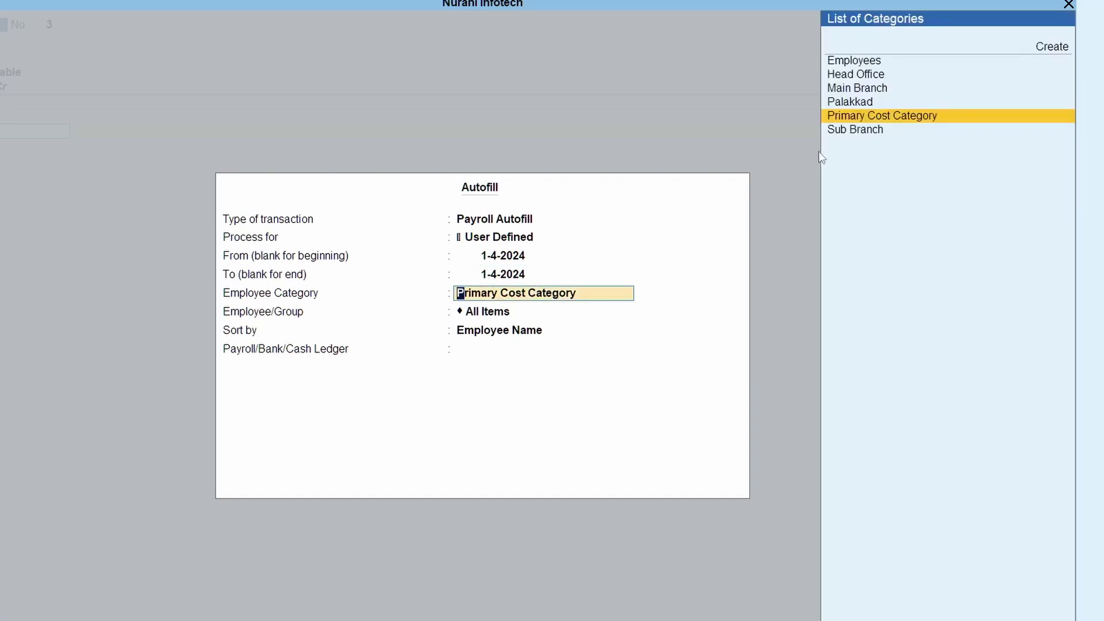
Autofill the voucher for All Items in the Head Office category, sorted by Employee Name with the Cash ledger, including employees having 'For Banking' details
{"action": "left_click", "coordinate": [862, 89]}
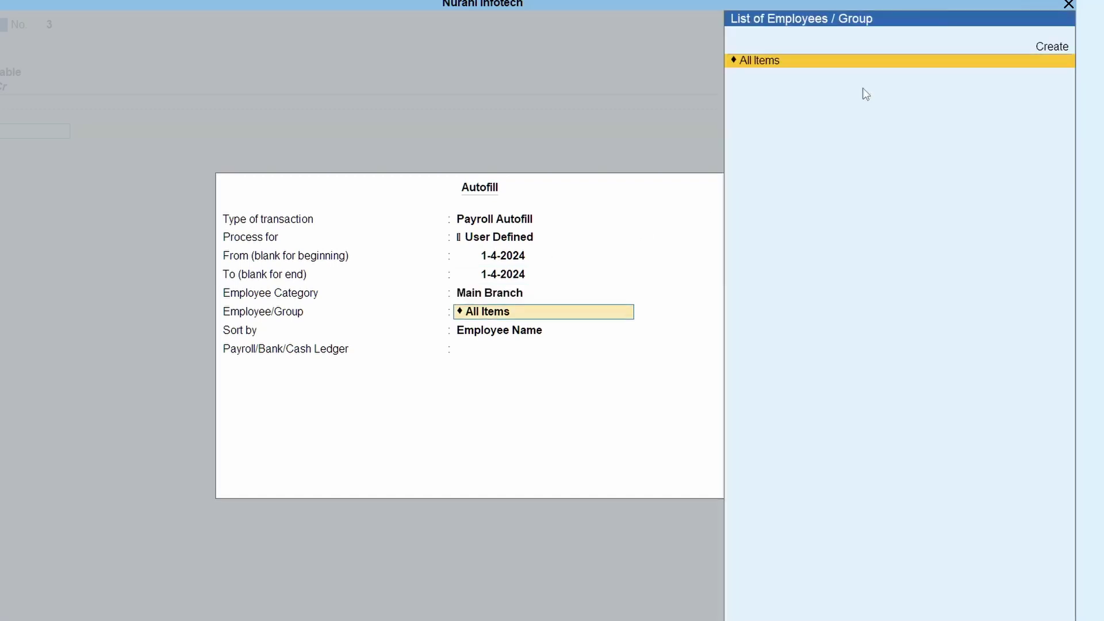
{"action": "left_click", "coordinate": [501, 296]}
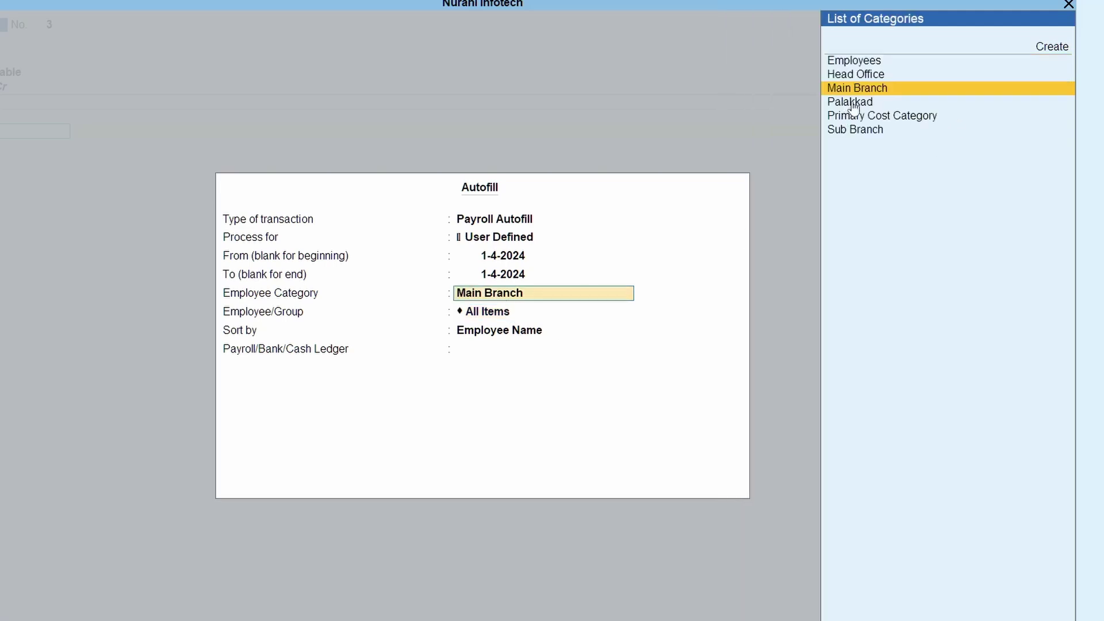
{"action": "left_click", "coordinate": [859, 76]}
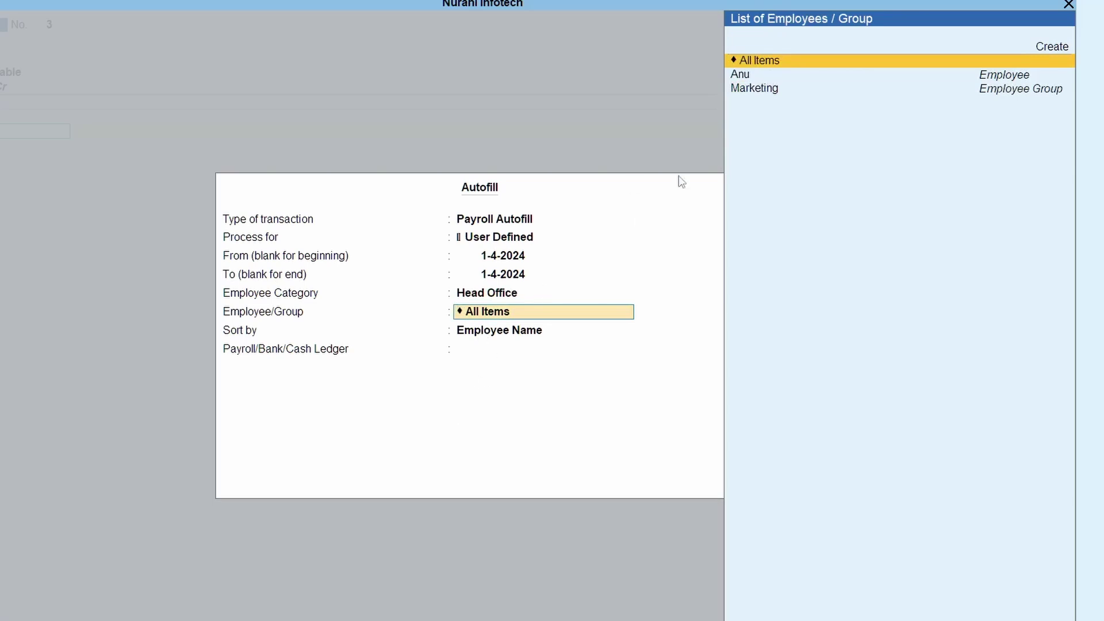
{"action": "left_click", "coordinate": [786, 61]}
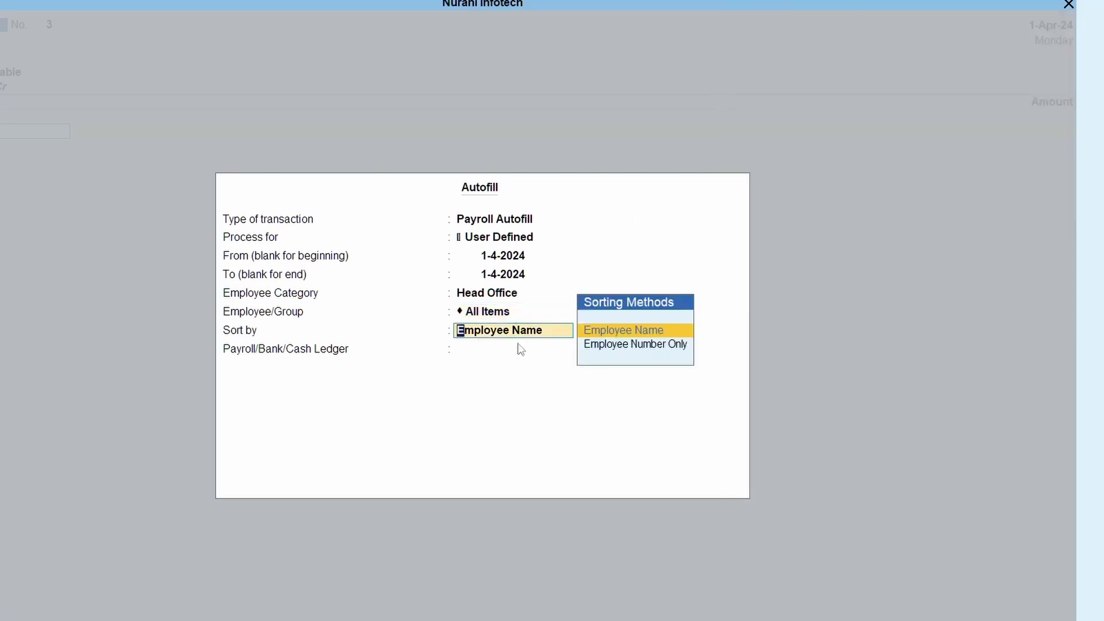
{"action": "left_click", "coordinate": [657, 332]}
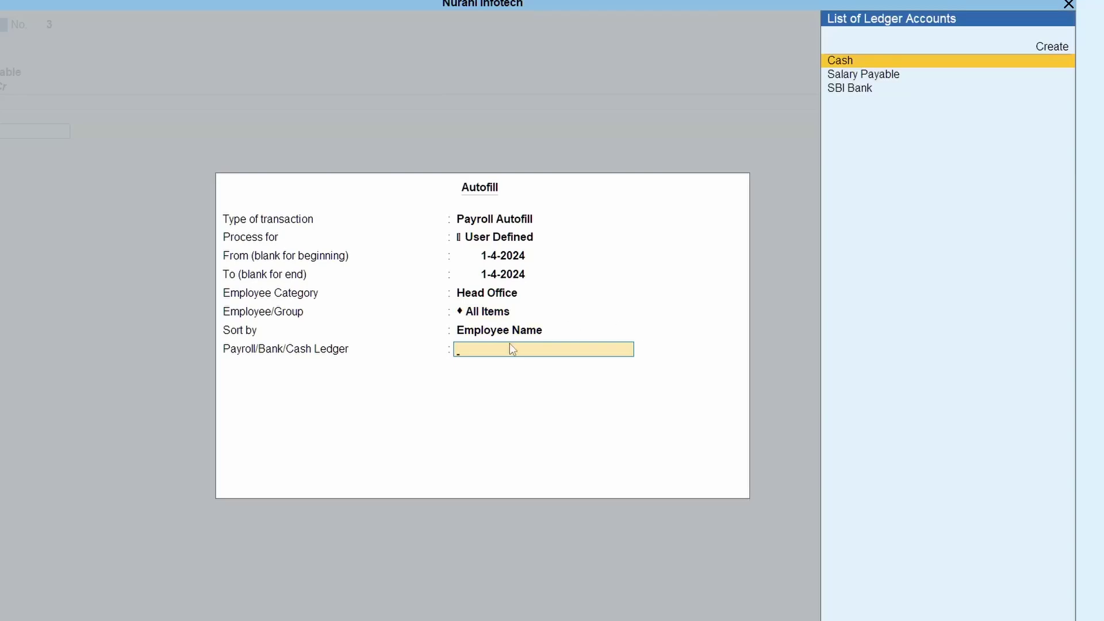
{"action": "left_click", "coordinate": [861, 61]}
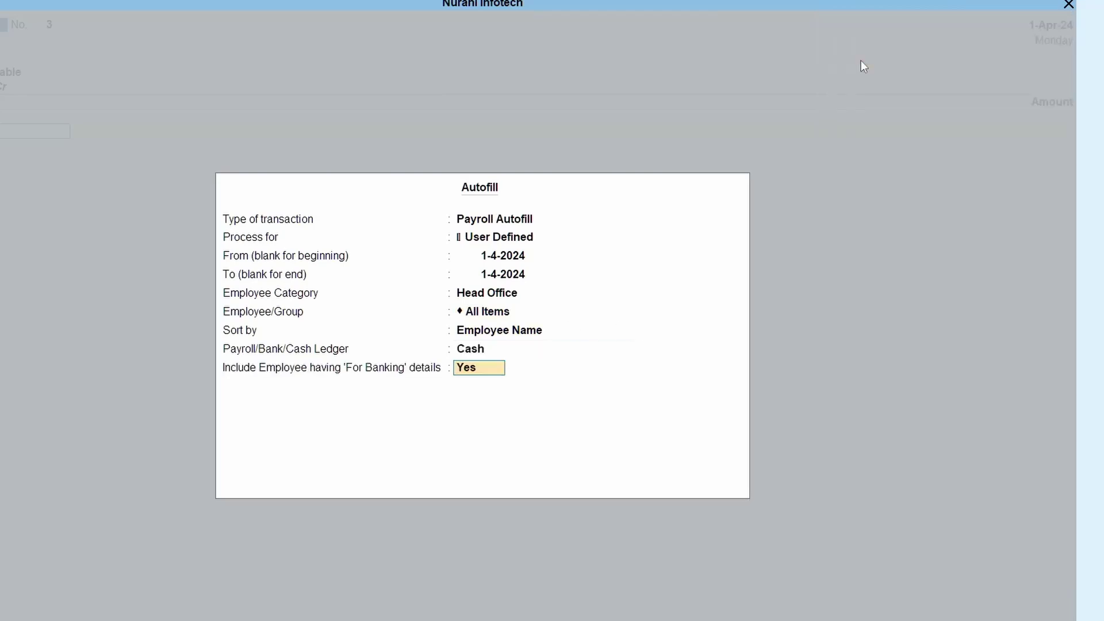
{"action": "key", "text": "Return"}
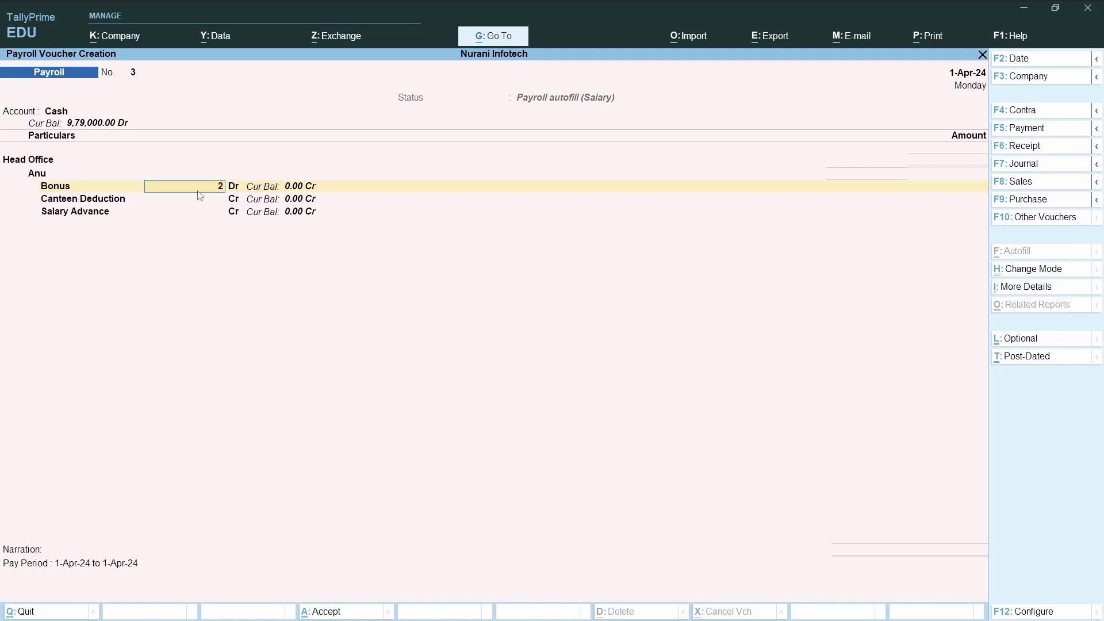
Enter a Bonus of 2,000 and a Canteen Deduction of 1,000, leave Salary Advance empty, then save the voucher and leave voucher creation
{"action": "type", "text": "000"}
{"action": "key", "text": "Return"}
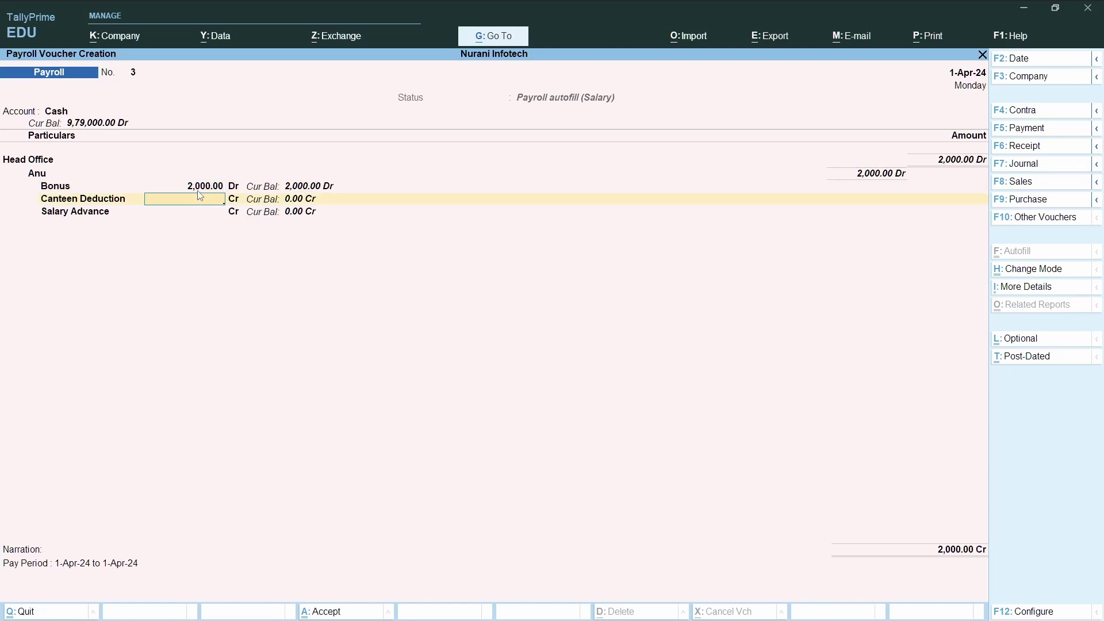
{"action": "type", "text": "1000"}
{"action": "key", "text": "Return"}
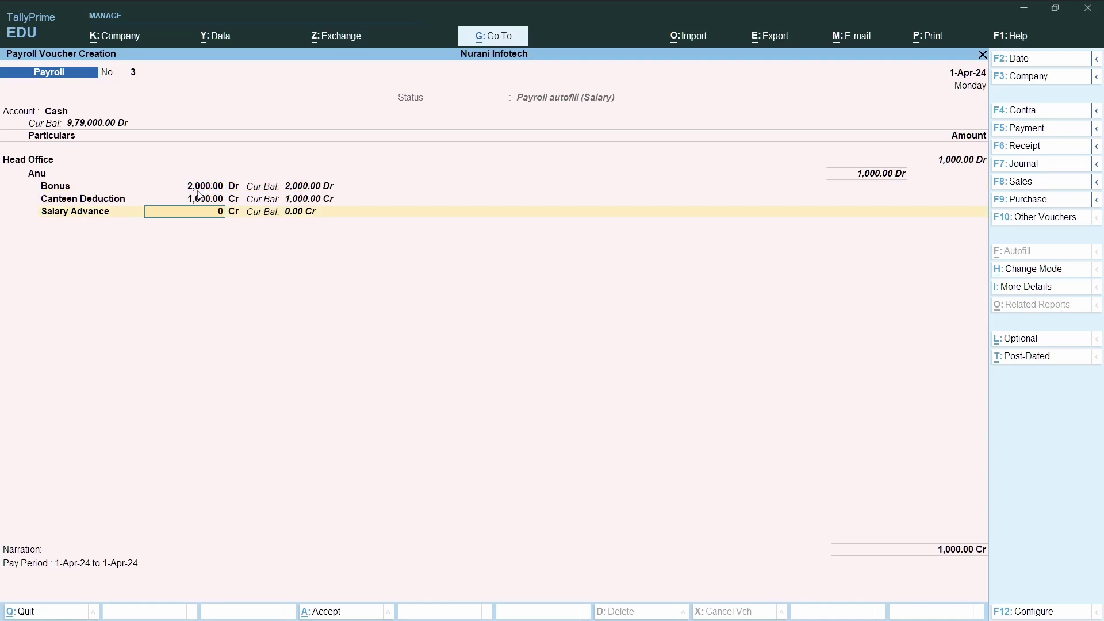
{"action": "key", "text": "Return"}
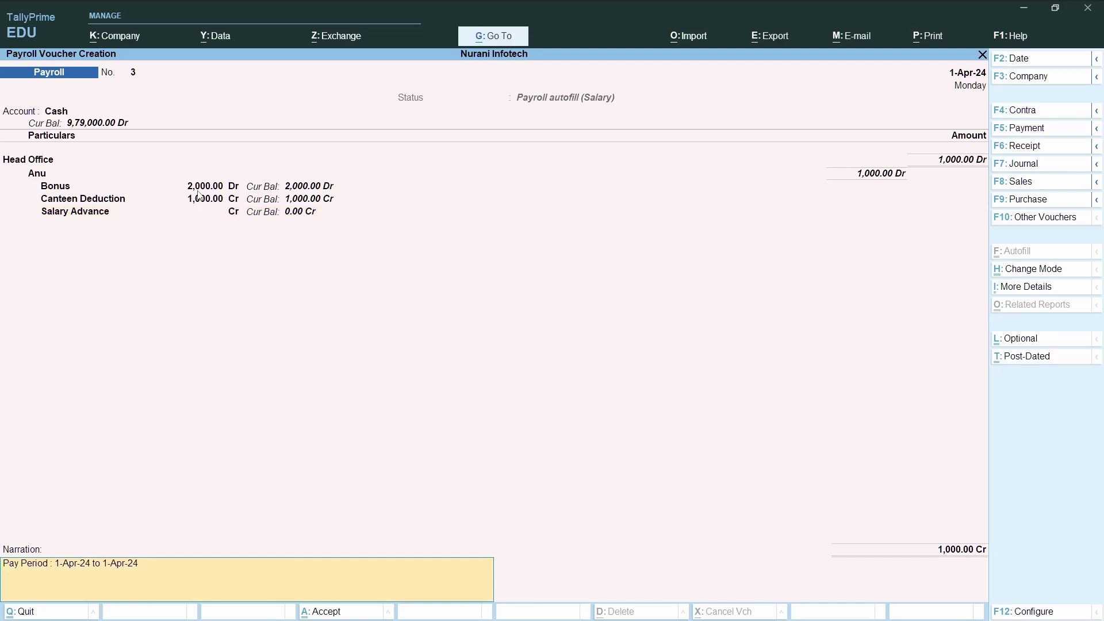
{"action": "key", "text": "Return"}
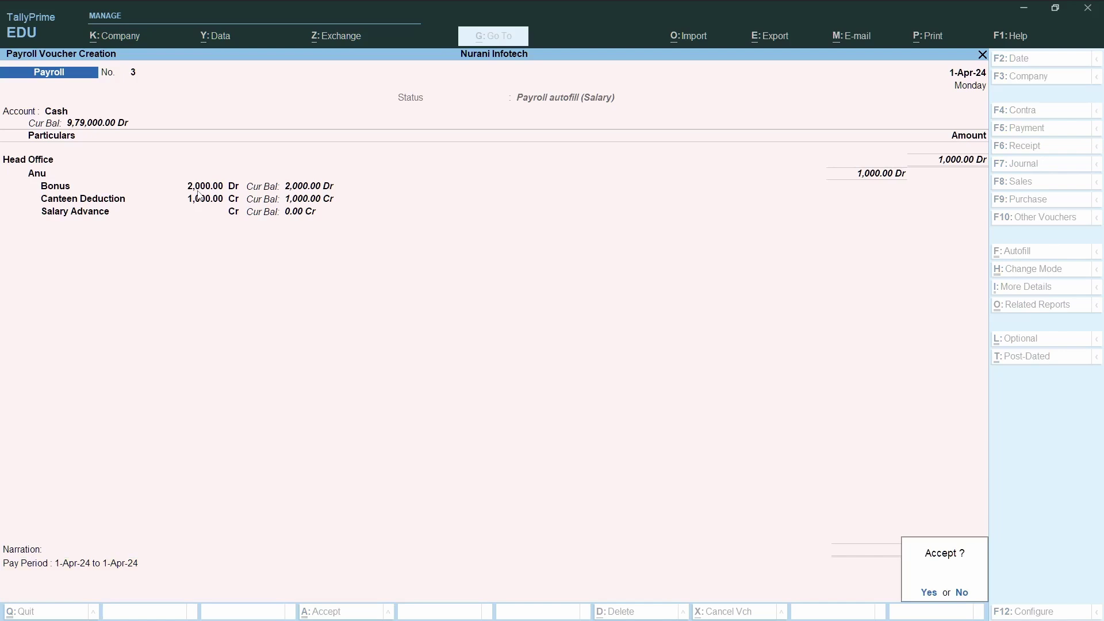
{"action": "key", "text": "Return"}
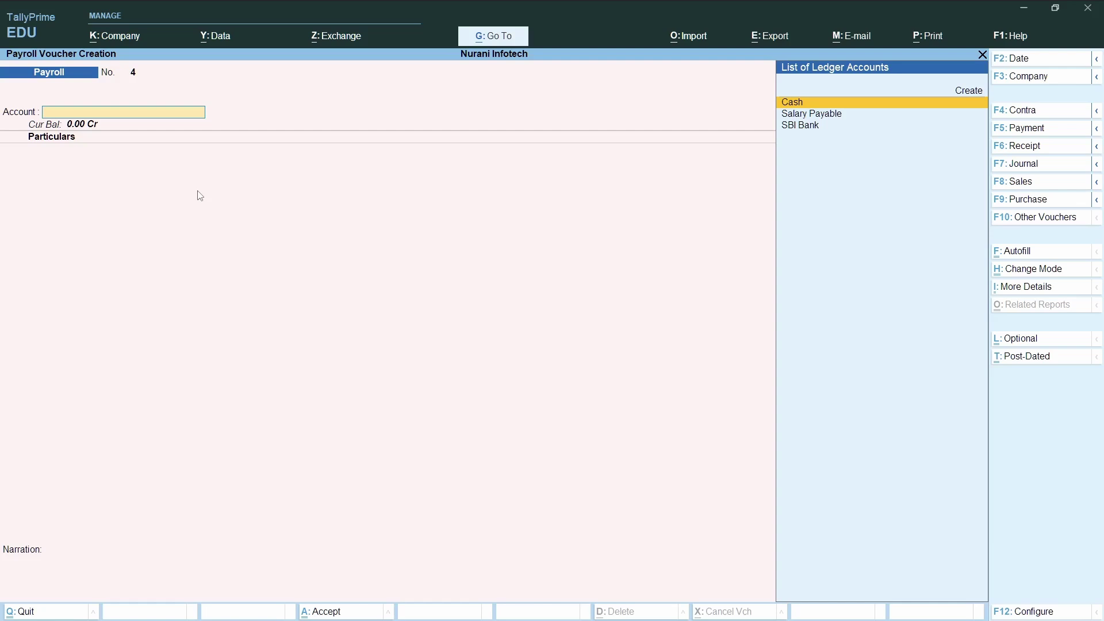
{"action": "key", "text": "Escape"}
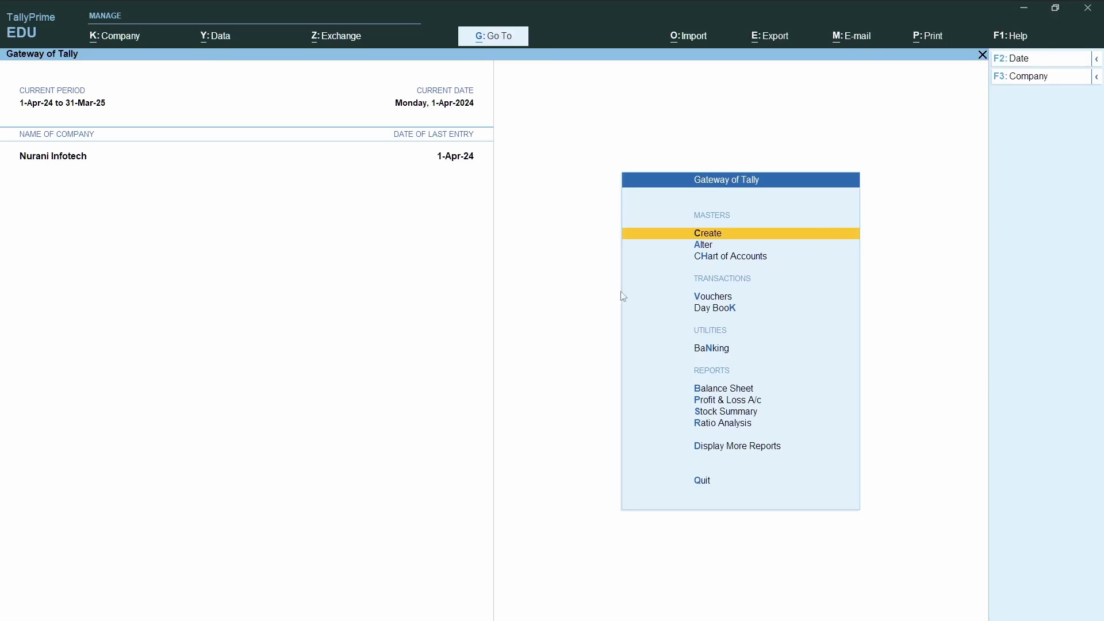
Display the pay slip of the individual employee in the Head Office category from the payroll reports
{"action": "left_click", "coordinate": [732, 447]}
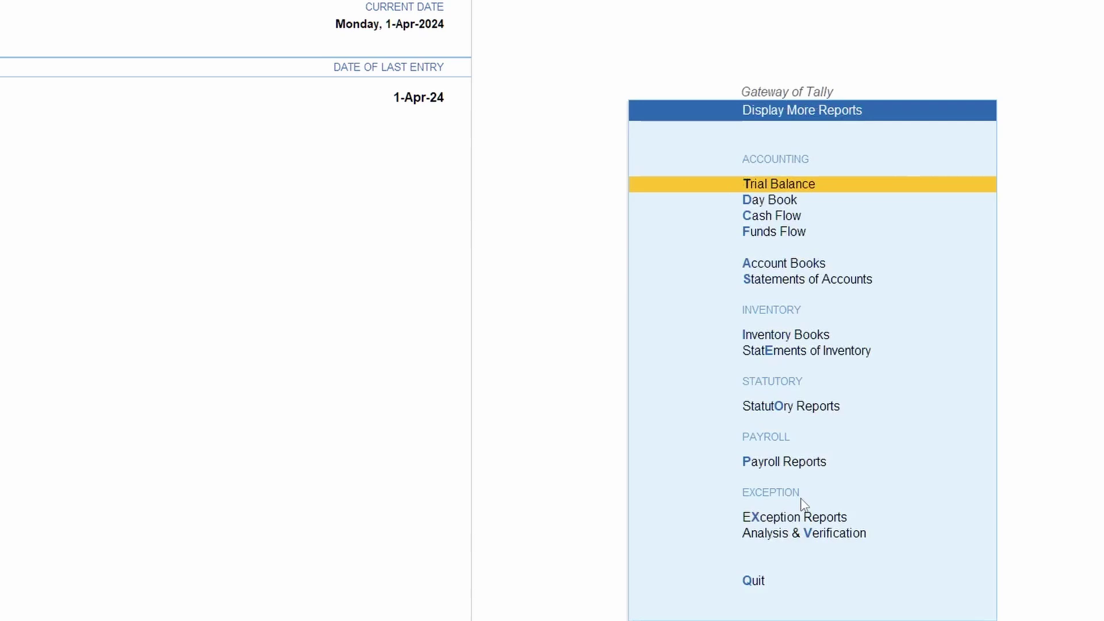
{"action": "left_click", "coordinate": [774, 464]}
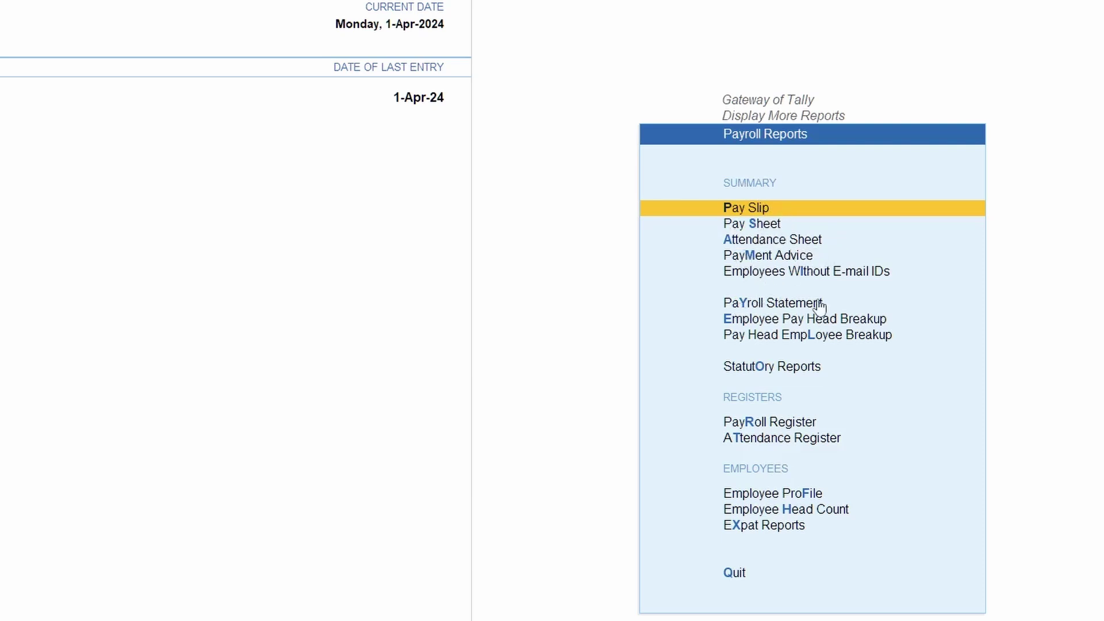
{"action": "left_click", "coordinate": [774, 210]}
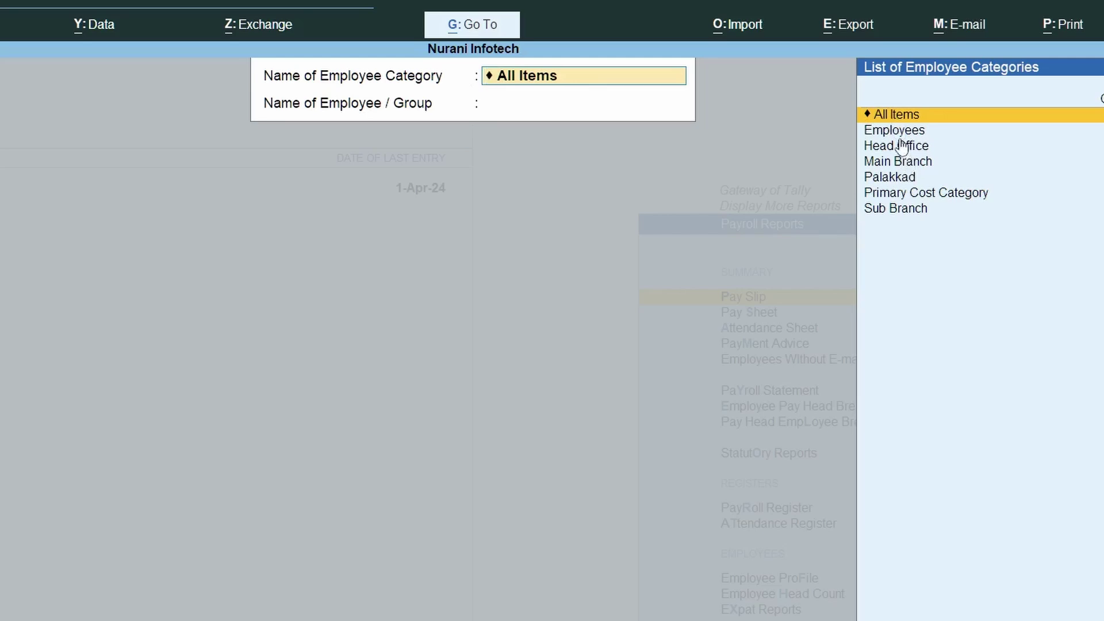
{"action": "left_click", "coordinate": [901, 147]}
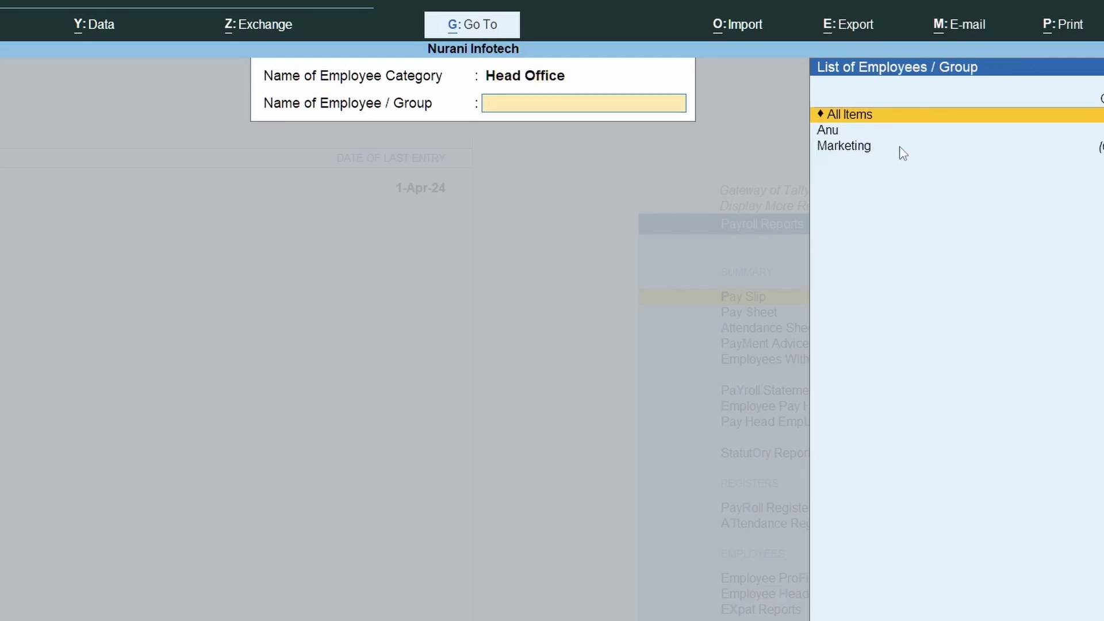
{"action": "left_click", "coordinate": [830, 131]}
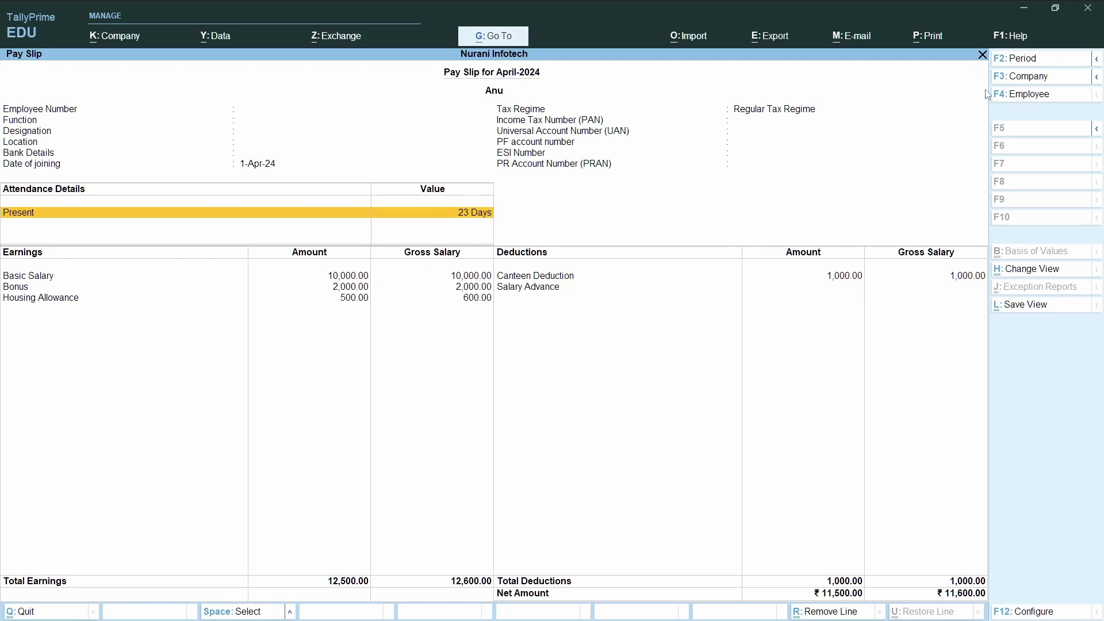
Display the Multi Pay Slip for All Items in Head Office and drill down to the Marketing employee's pay slip
{"action": "left_click", "coordinate": [983, 56]}
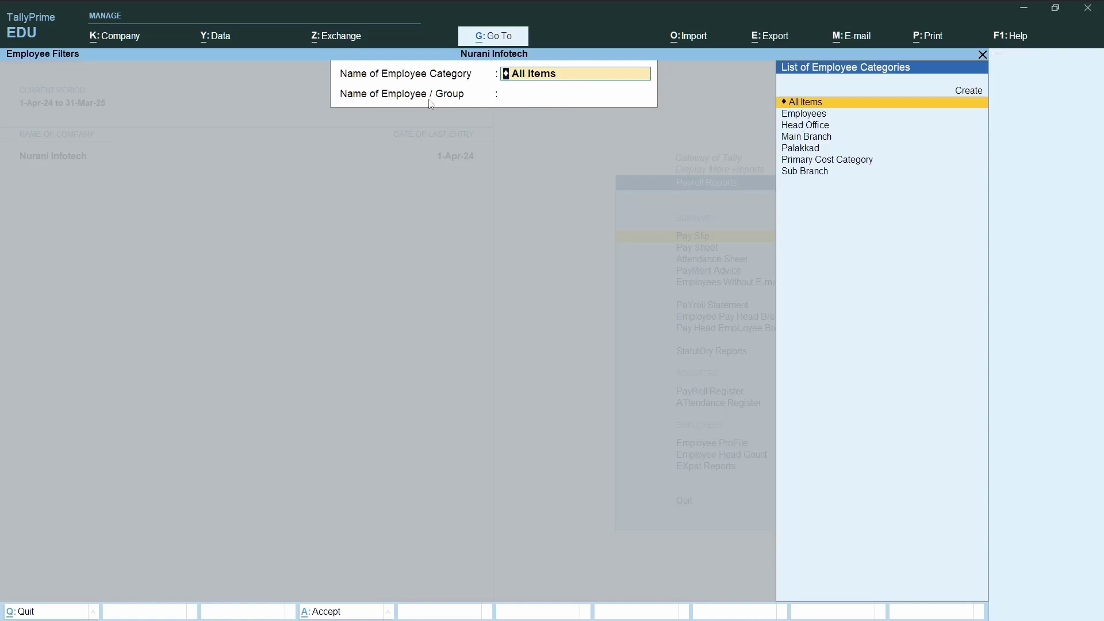
{"action": "left_click", "coordinate": [810, 125]}
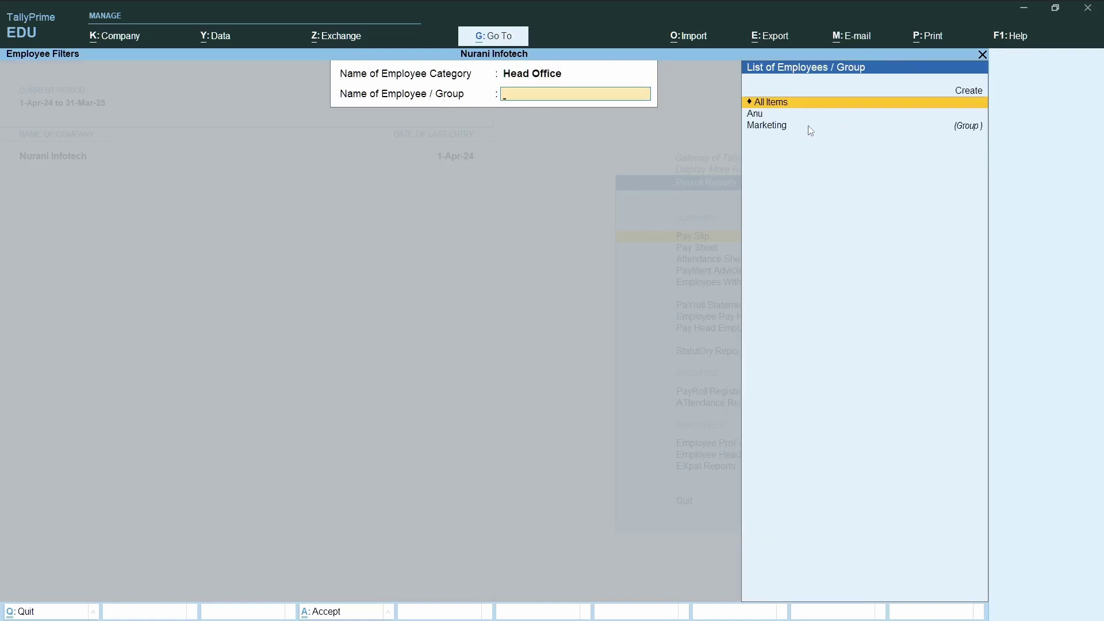
{"action": "left_click", "coordinate": [777, 104]}
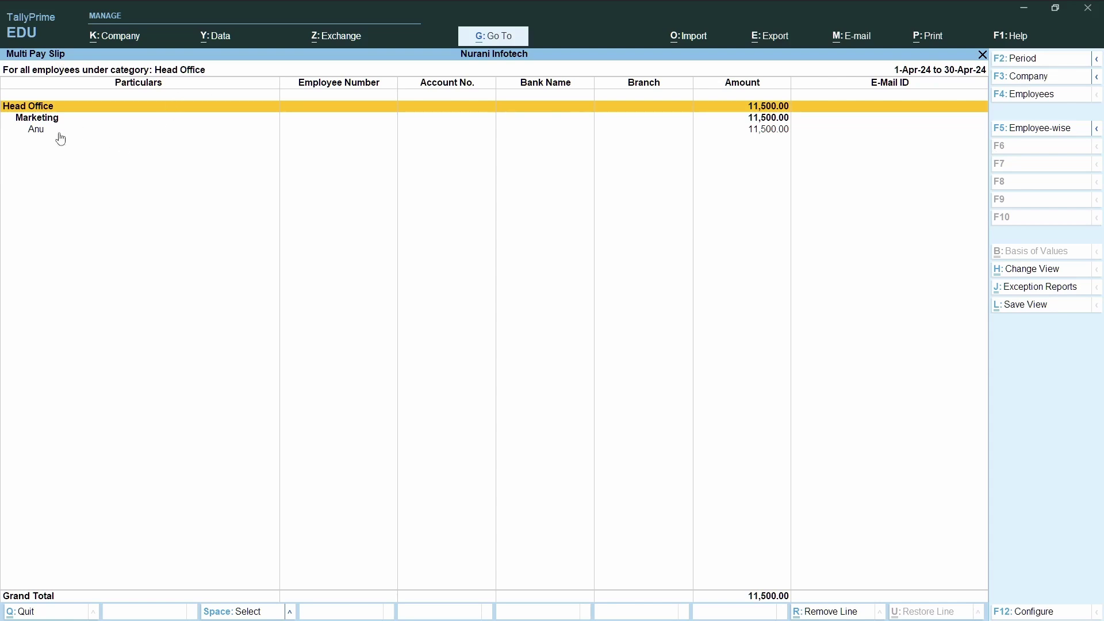
{"action": "double_click", "coordinate": [760, 130]}
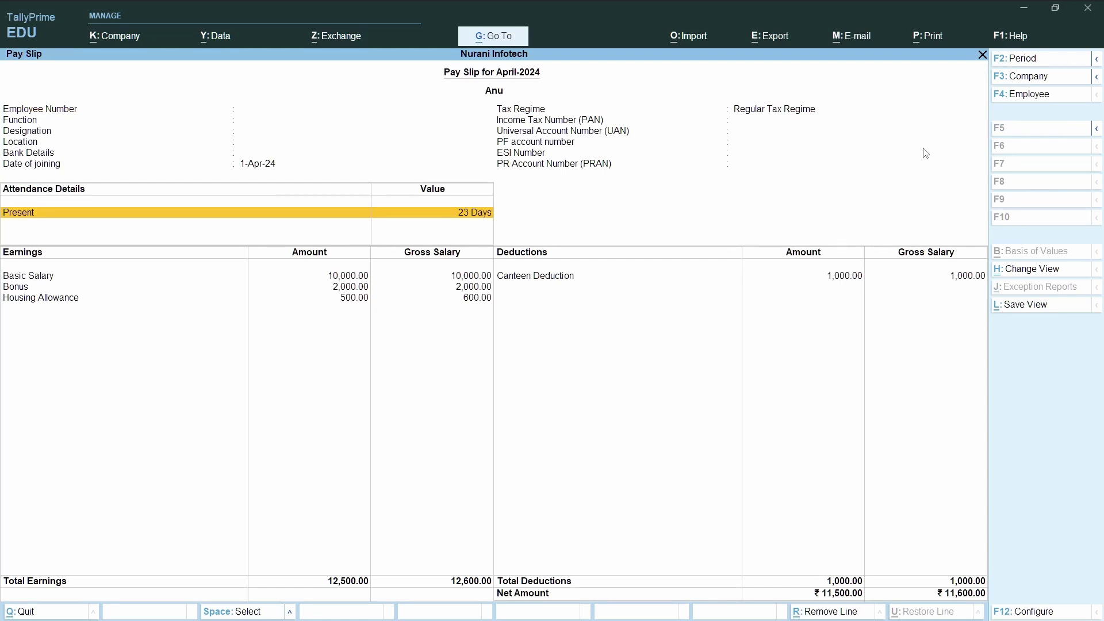
Review the pay slip's configuration options and return to the payroll reports
{"action": "key", "text": "F12"}
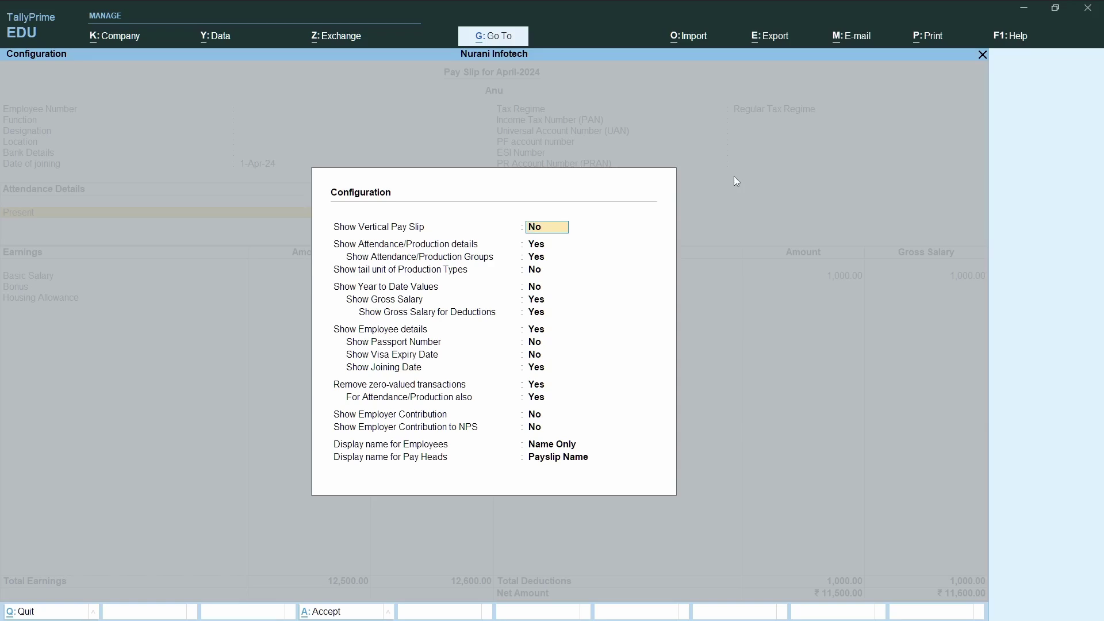
{"action": "key", "text": "Escape"}
{"action": "key", "text": "Escape"}
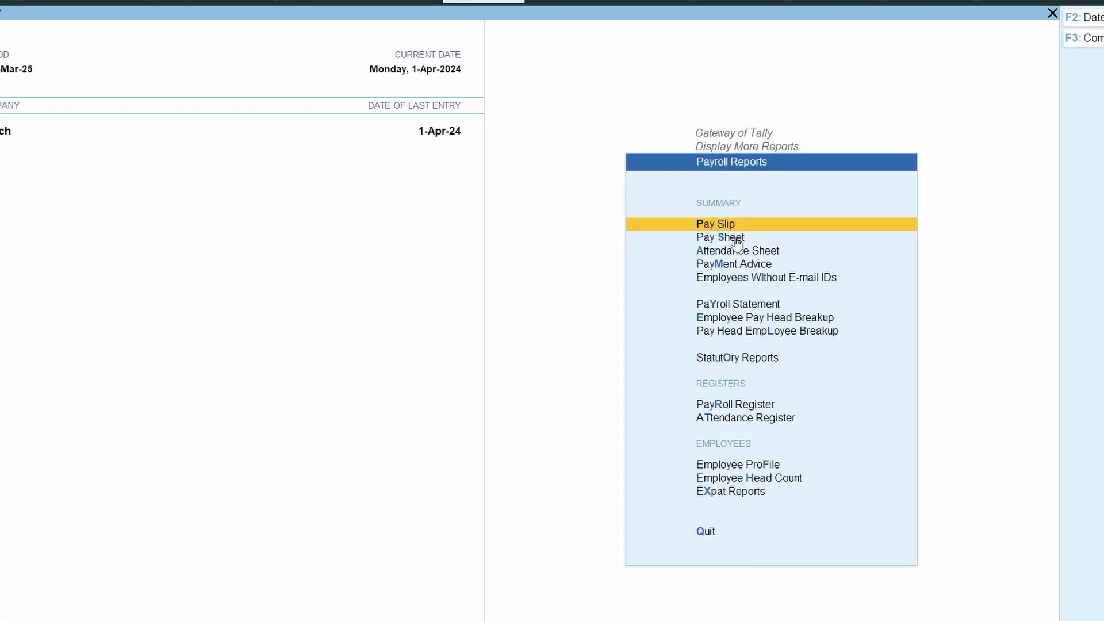
Display the Pay Sheet for the Head Office employee with All Items as category, review its configuration options and close the report
{"action": "left_click", "coordinate": [737, 242]}
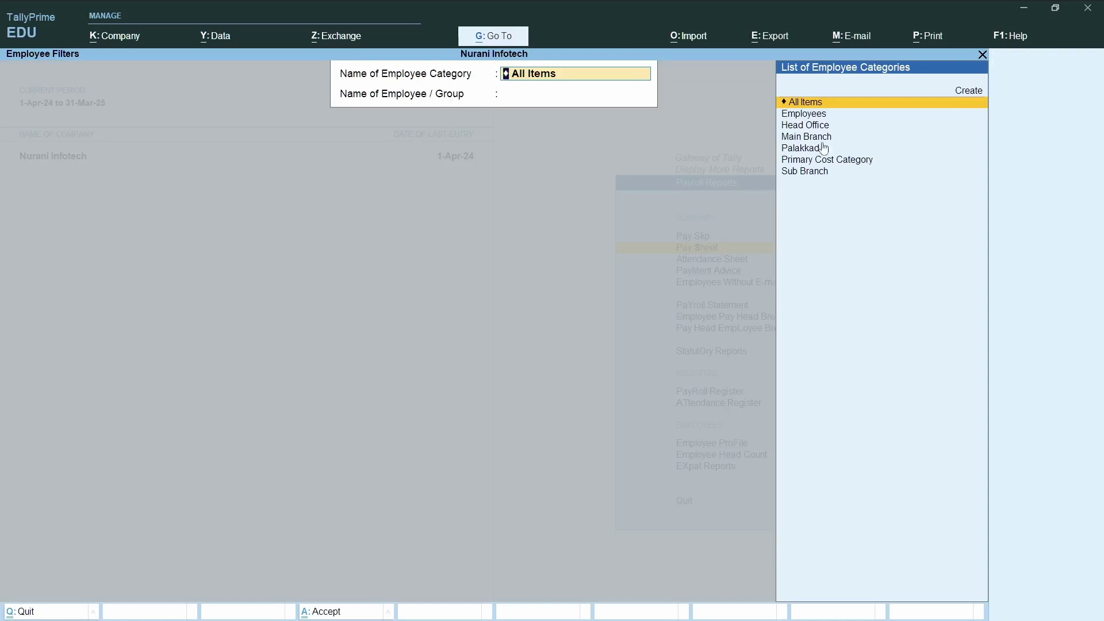
{"action": "left_click", "coordinate": [811, 104]}
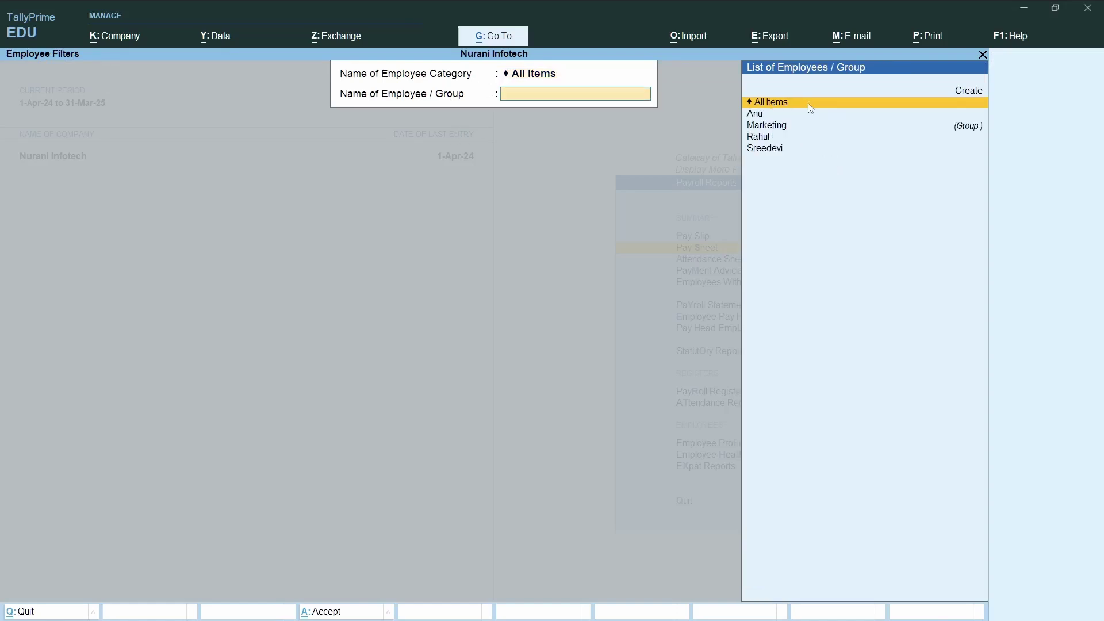
{"action": "left_click", "coordinate": [758, 117]}
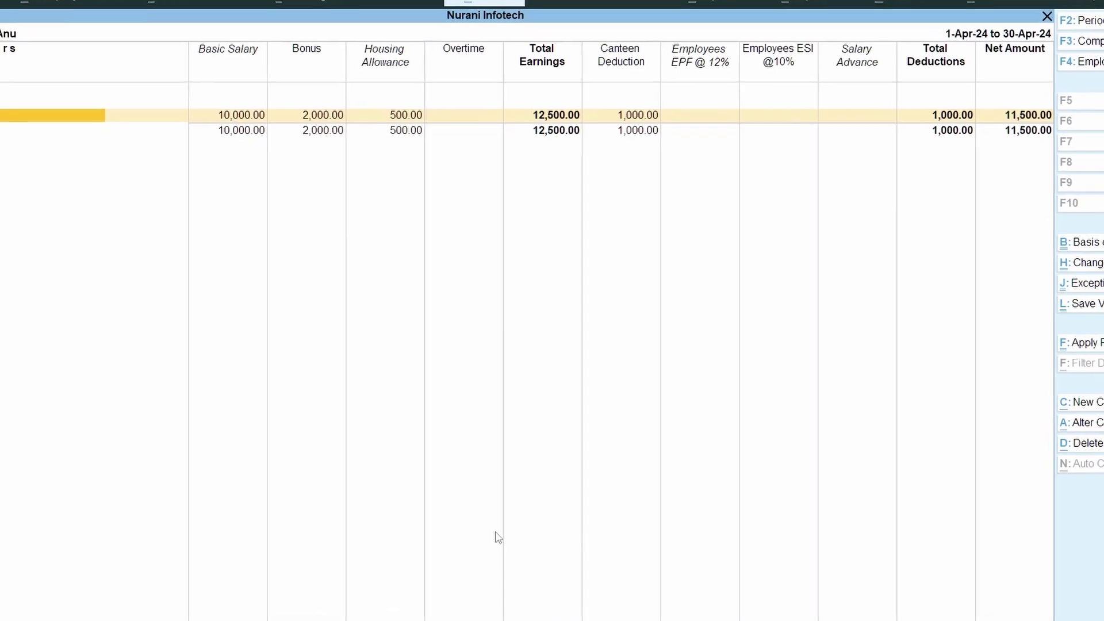
{"action": "key", "text": "F12"}
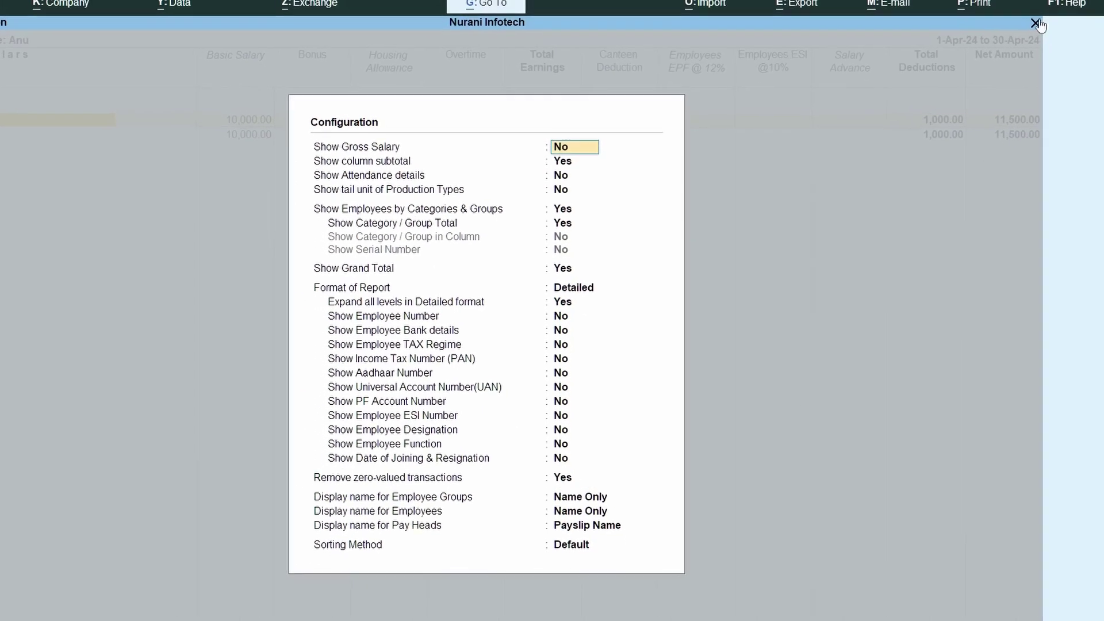
{"action": "left_click", "coordinate": [1034, 23]}
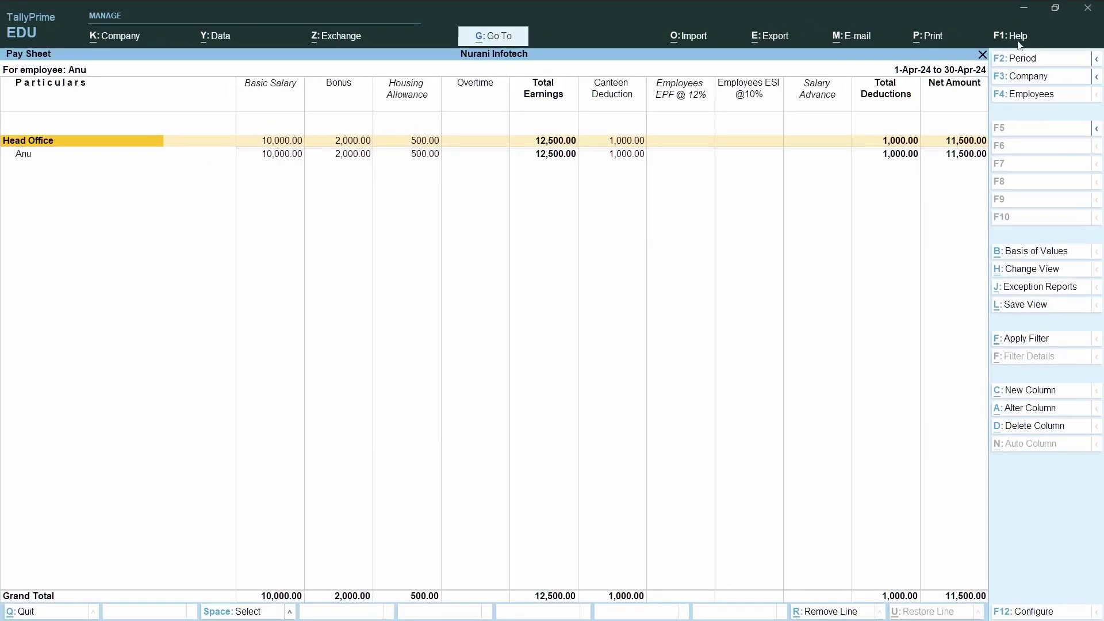
{"action": "left_click", "coordinate": [981, 55]}
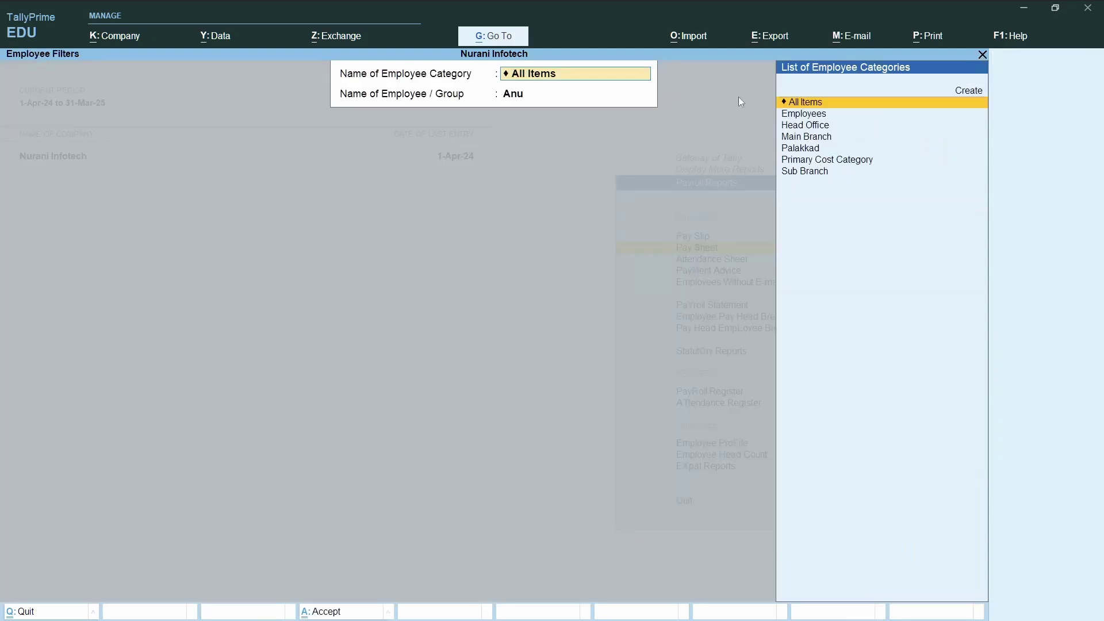
Display the Pay Sheet for the Marketing group with All Items as category, close it, and review the Attendance Sheet for all employees
{"action": "left_click", "coordinate": [499, 93]}
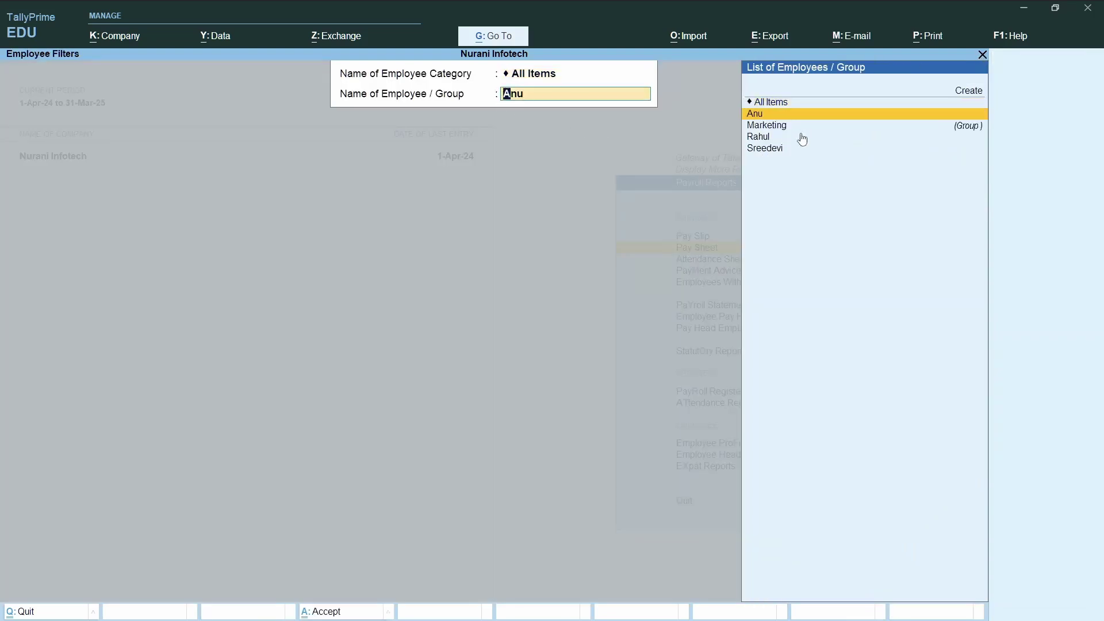
{"action": "left_click", "coordinate": [762, 127]}
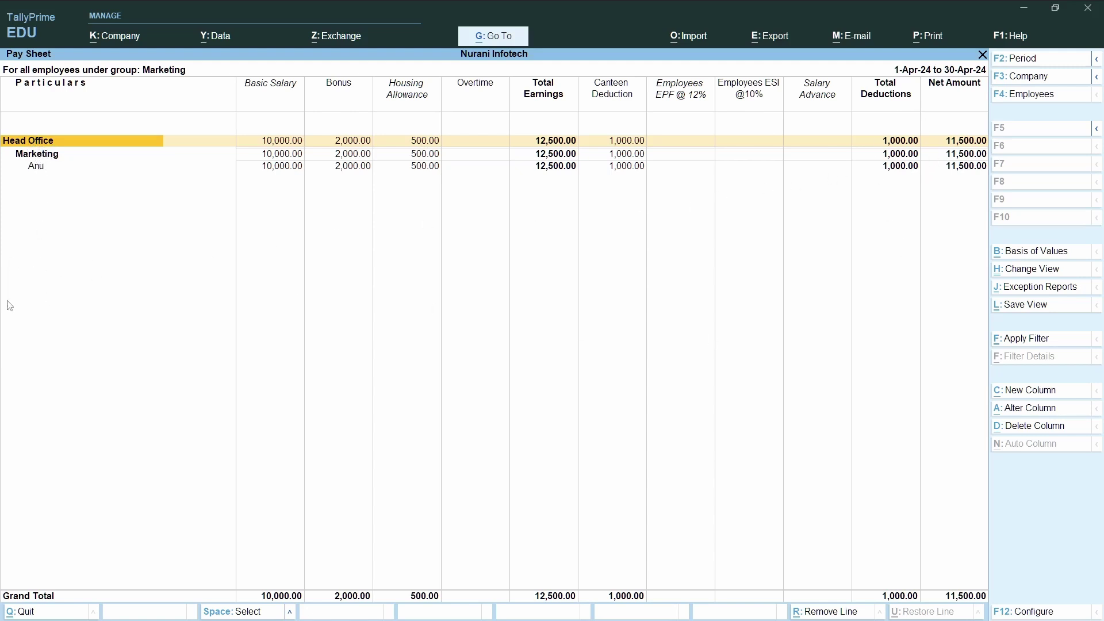
{"action": "key", "text": "Escape"}
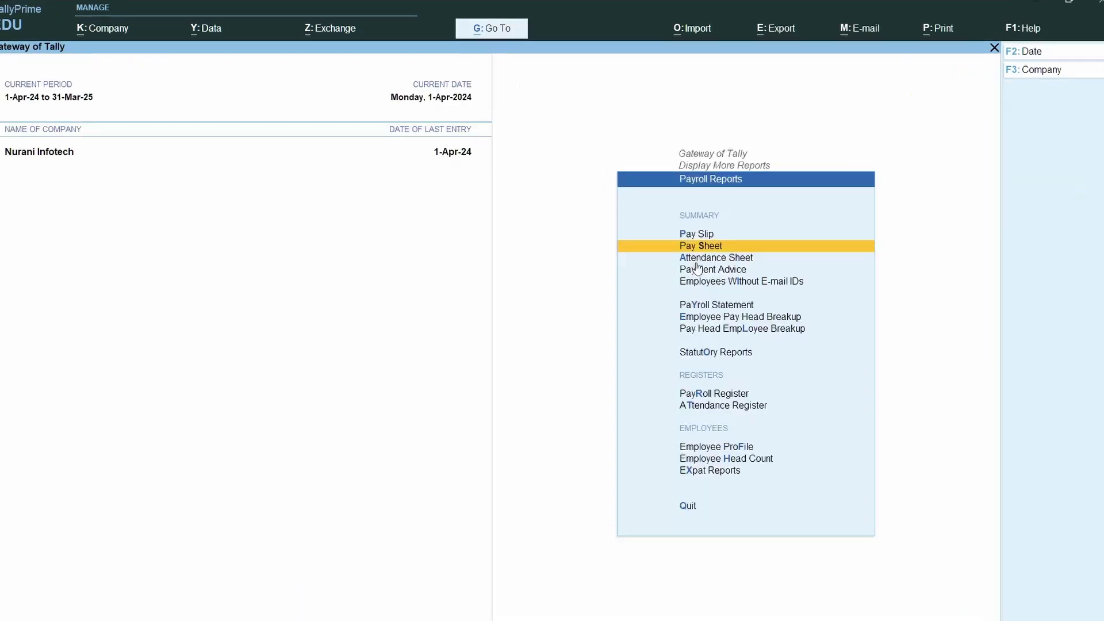
{"action": "left_click", "coordinate": [750, 244]}
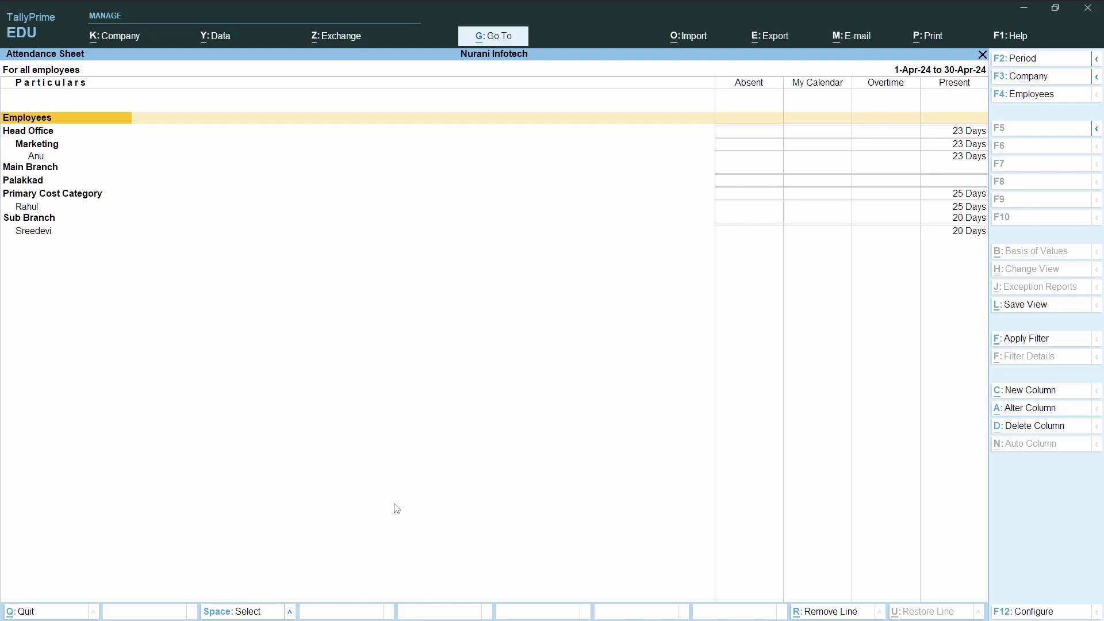
{"action": "key", "text": "Escape"}
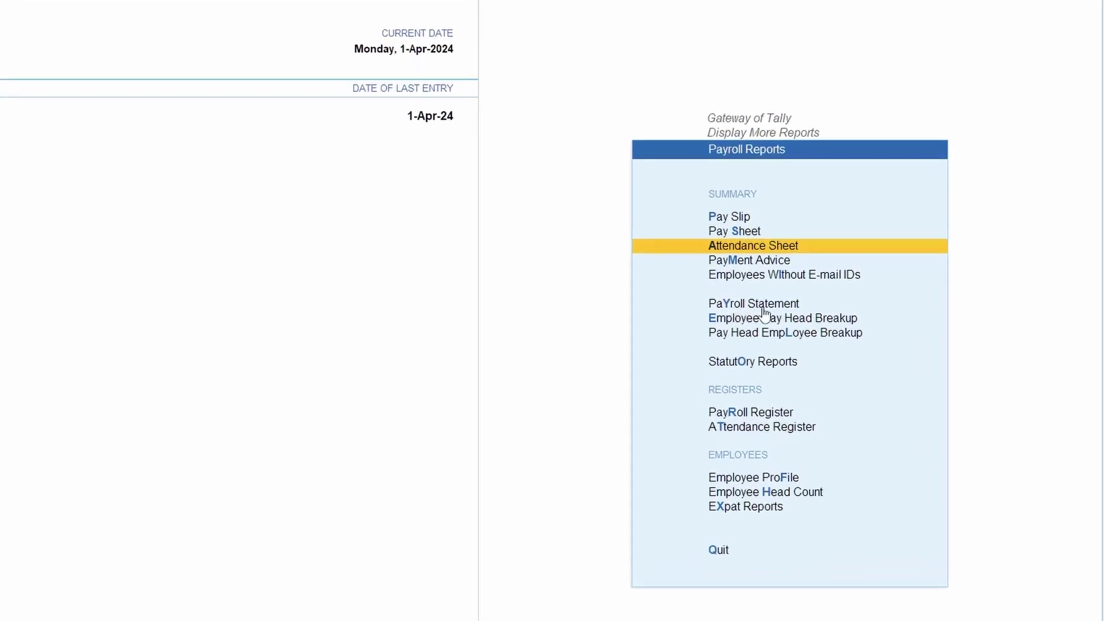
View the Payroll Statement for the Basic Salary, Bonus and Housing Allowance pay heads in turn, and return to the payroll reports
{"action": "left_click", "coordinate": [763, 306]}
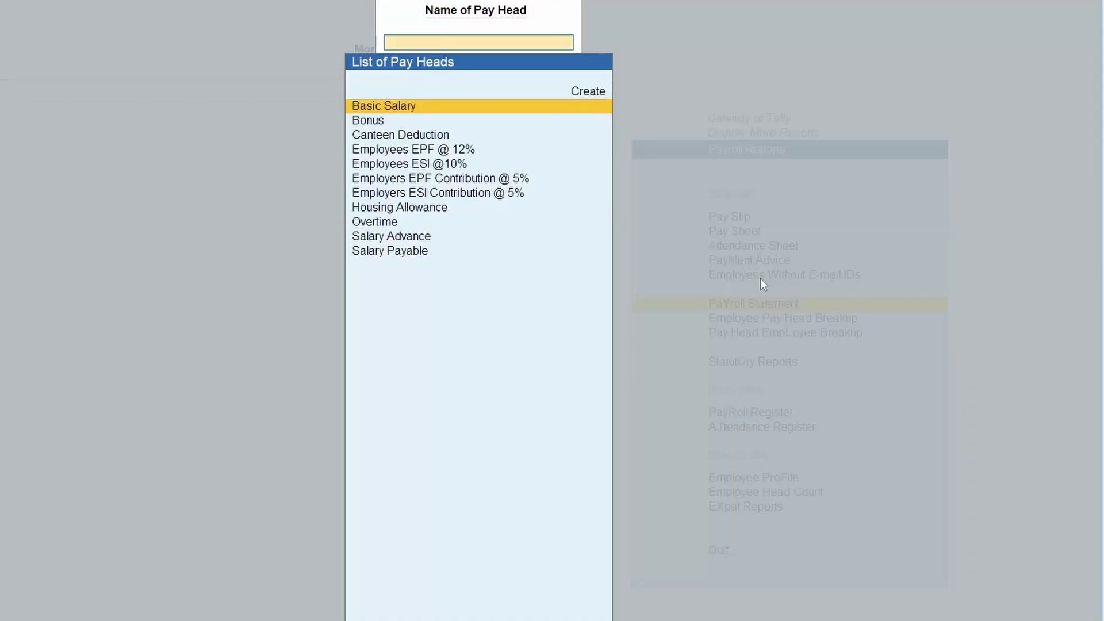
{"action": "left_click", "coordinate": [400, 115]}
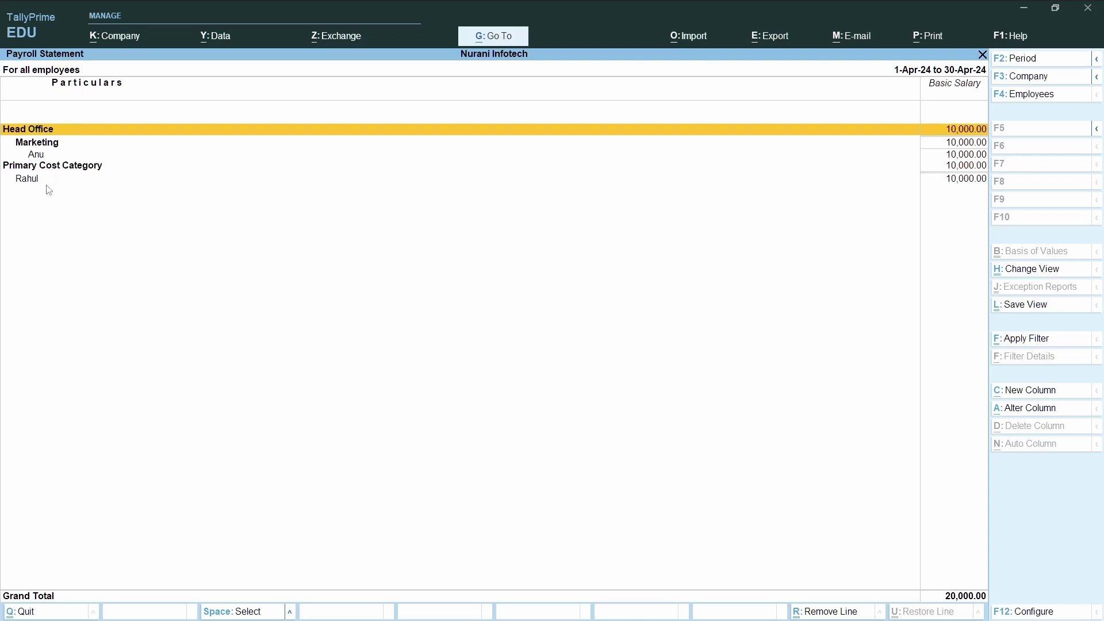
{"action": "left_click", "coordinate": [983, 55]}
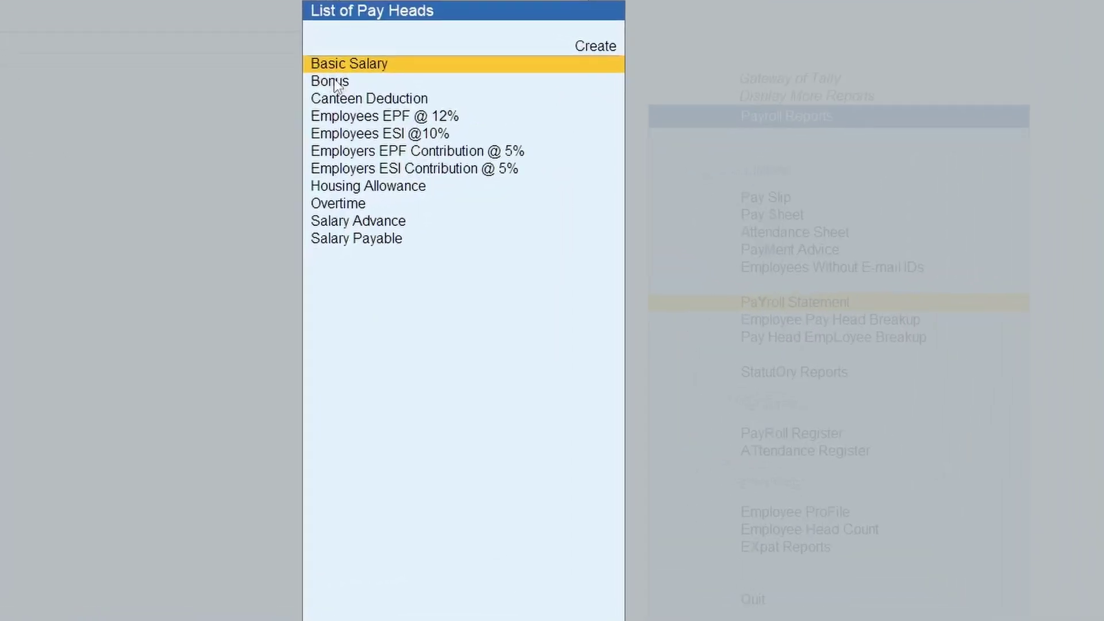
{"action": "left_click", "coordinate": [334, 83]}
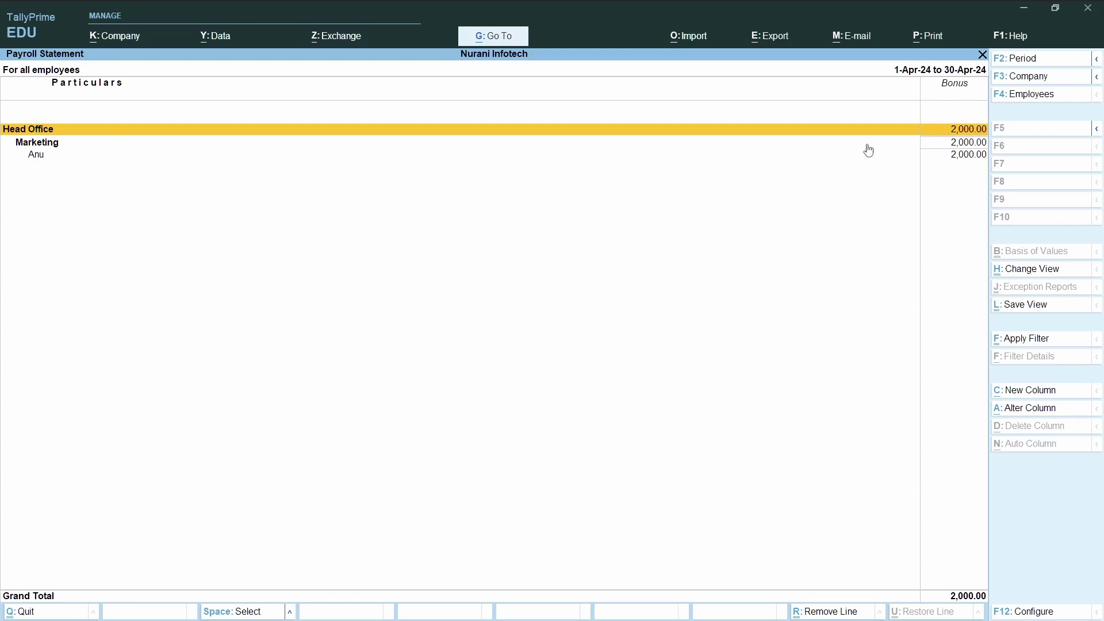
{"action": "left_click", "coordinate": [983, 55]}
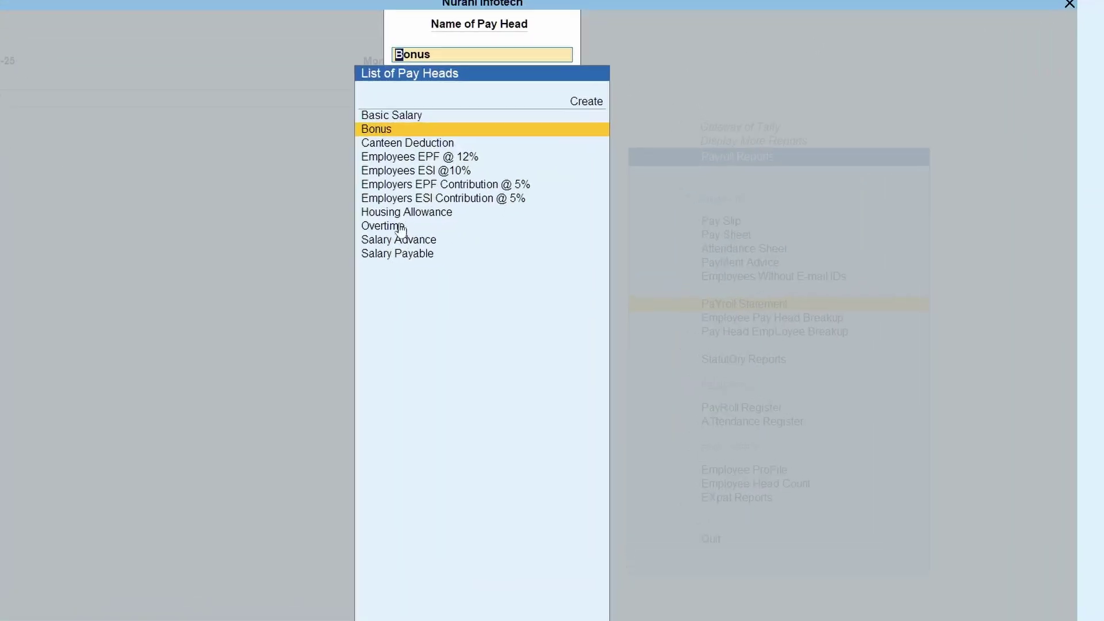
{"action": "left_click", "coordinate": [401, 212]}
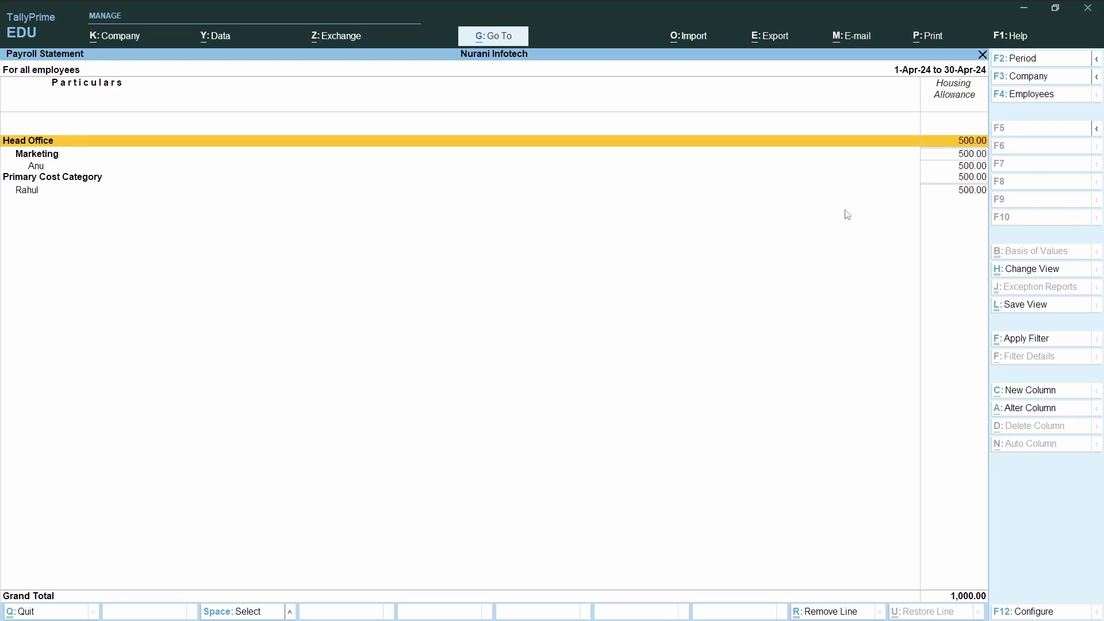
{"action": "left_click", "coordinate": [982, 54]}
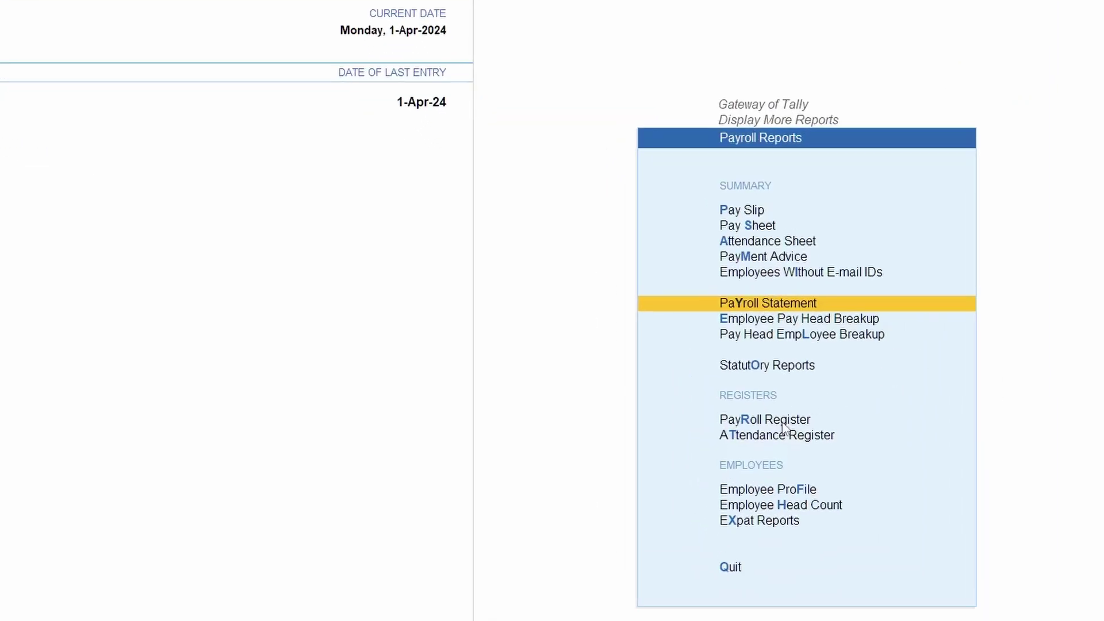
Display the April vouchers in the Payroll Register and return to the payroll reports
{"action": "left_click", "coordinate": [783, 427]}
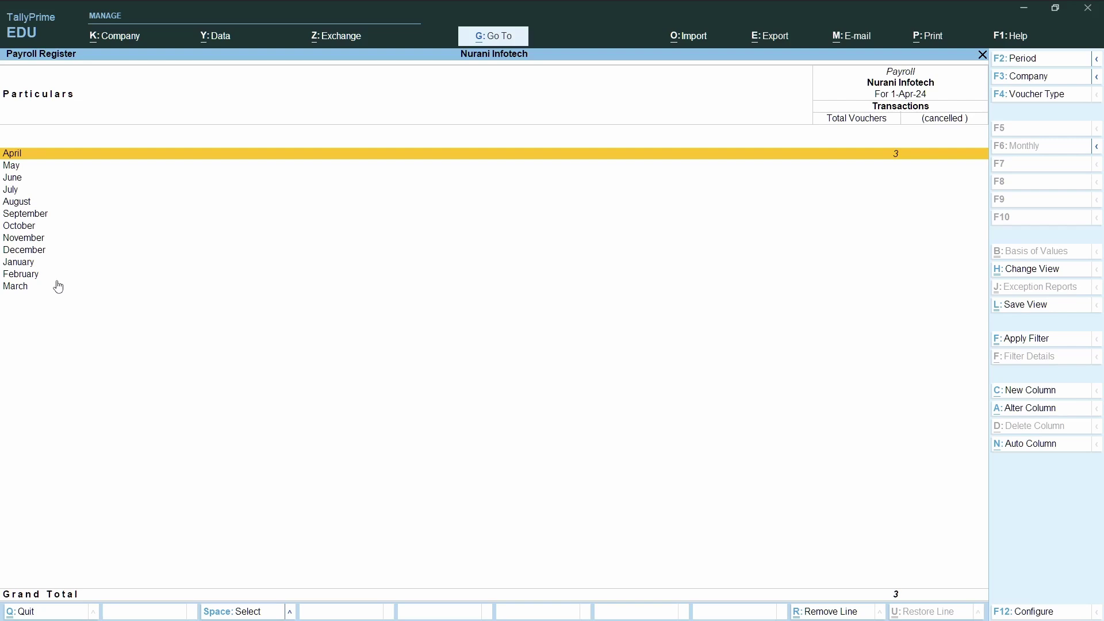
{"action": "left_click", "coordinate": [32, 157]}
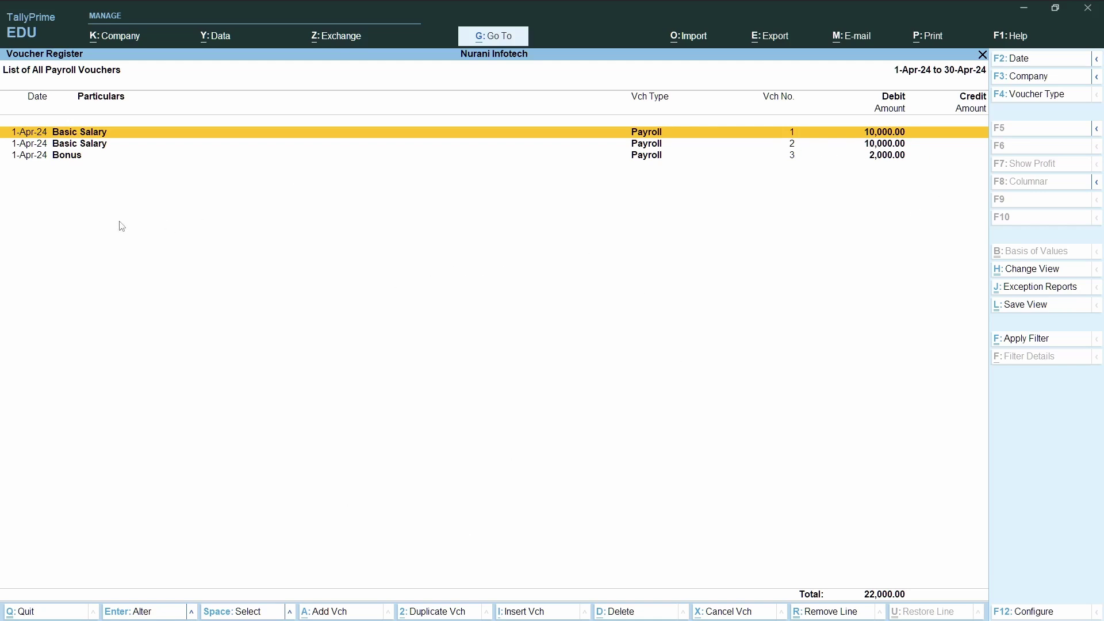
{"action": "left_click", "coordinate": [983, 58]}
{"action": "left_click", "coordinate": [983, 58]}
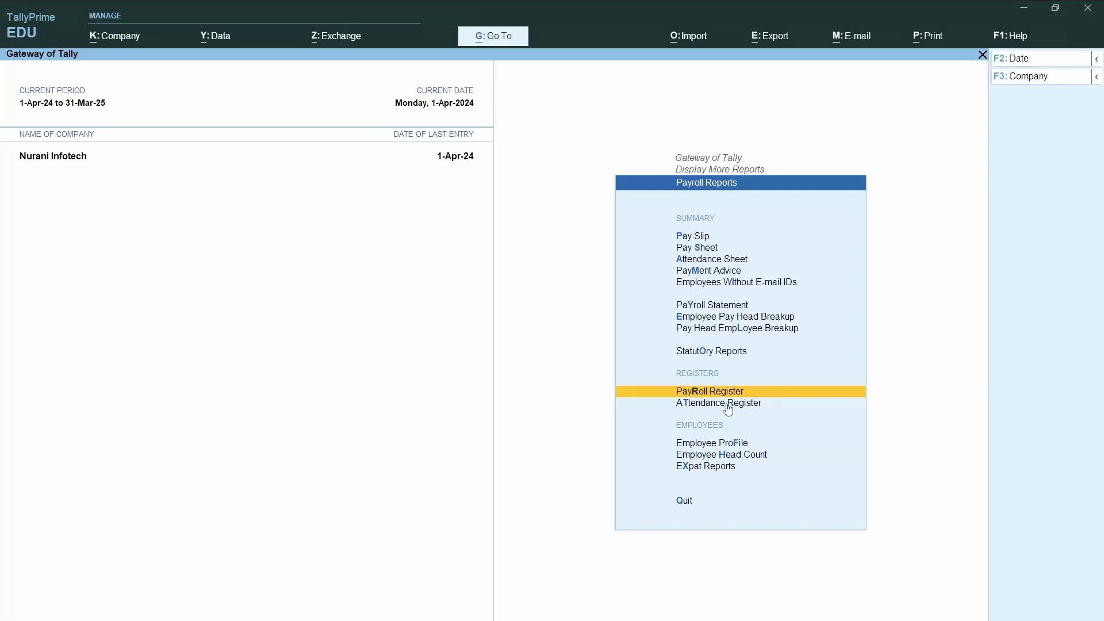
Display the April attendance vouchers from the Attendance Register
{"action": "left_click", "coordinate": [701, 404]}
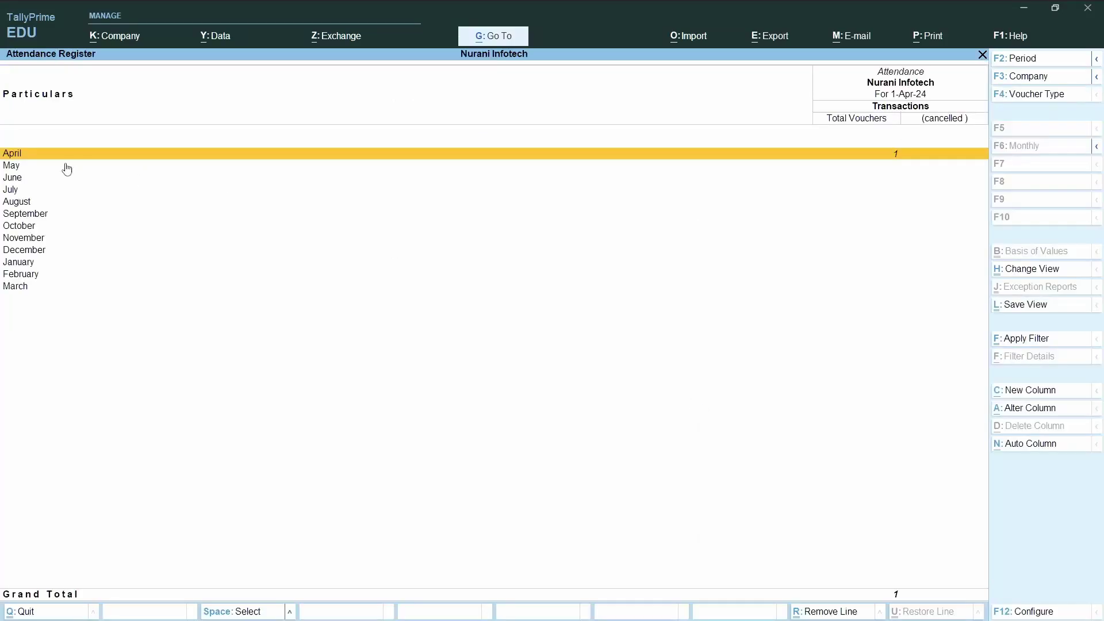
{"action": "left_click", "coordinate": [28, 154]}
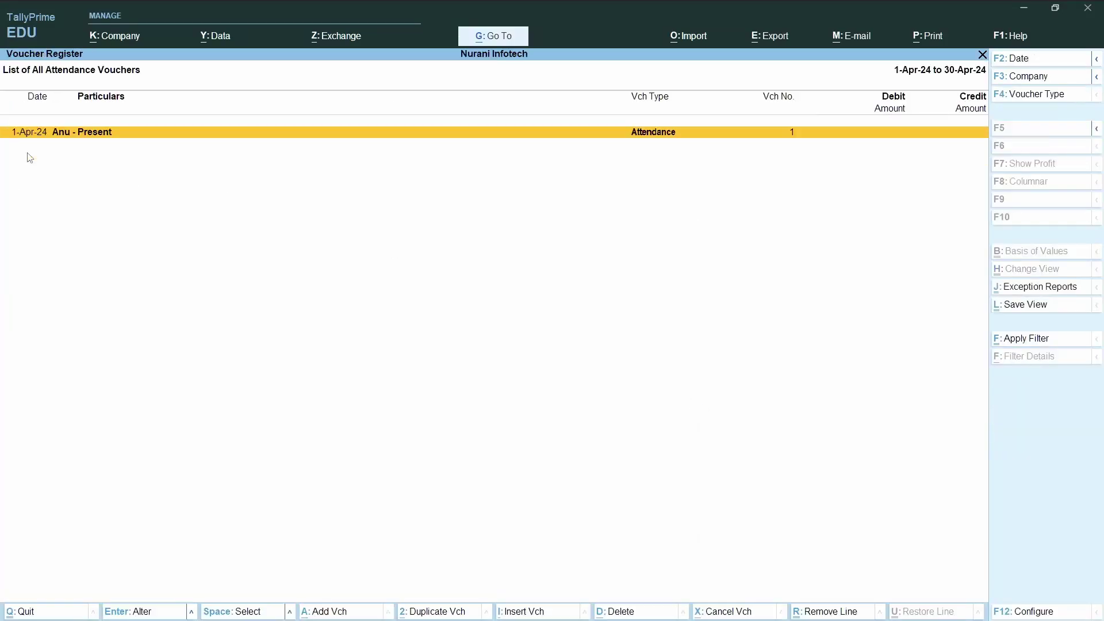